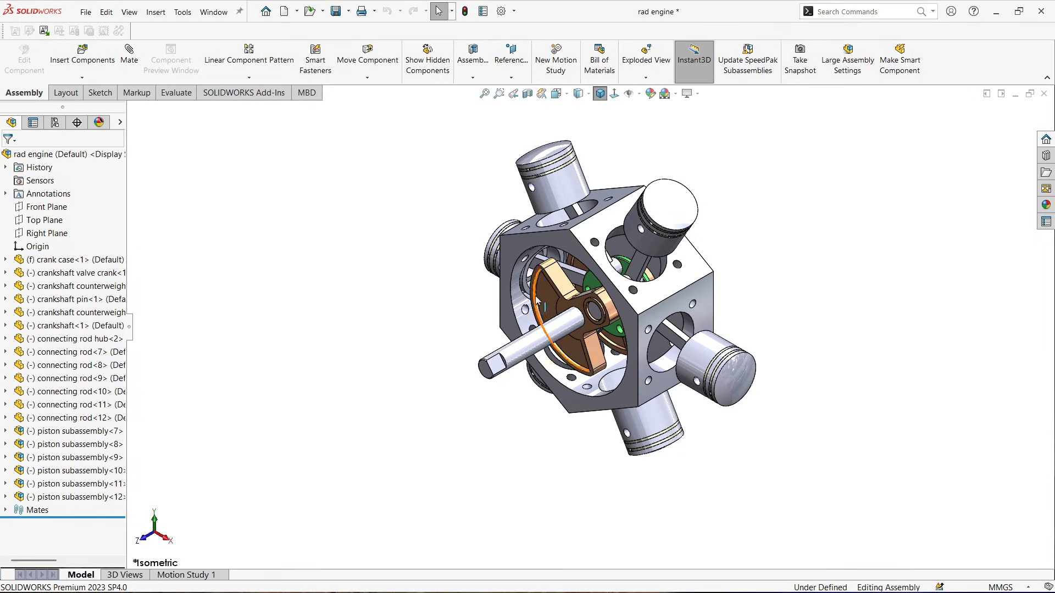
Turn the crankshaft to swing the pistons through their strokes
{"action": "left_click_drag", "start_coordinate": [550, 302], "coordinate": [550, 274]}
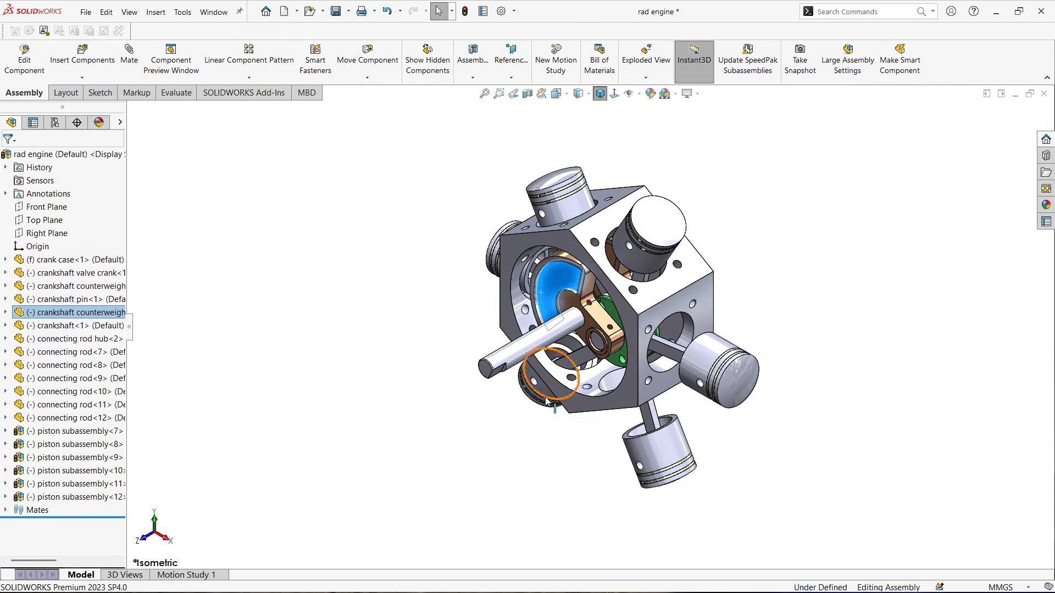
{"action": "left_click_drag", "start_coordinate": [494, 403], "coordinate": [475, 422]}
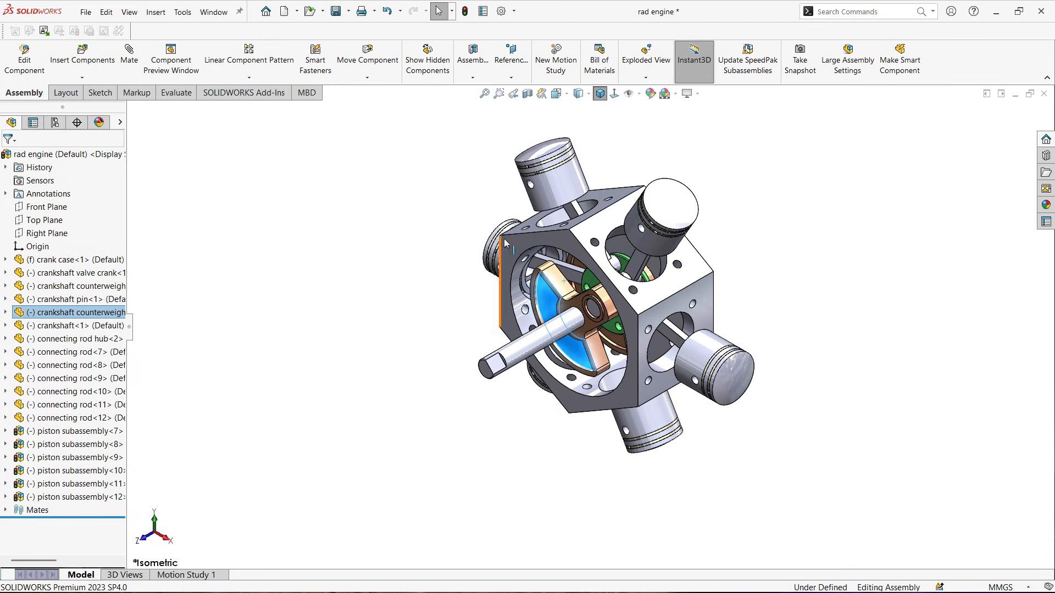
Start an exploded view and move the crankshaft, both counterweights, connecting rod hub and crankshaft pin about 85 mm along Z
{"action": "left_click", "coordinate": [648, 68]}
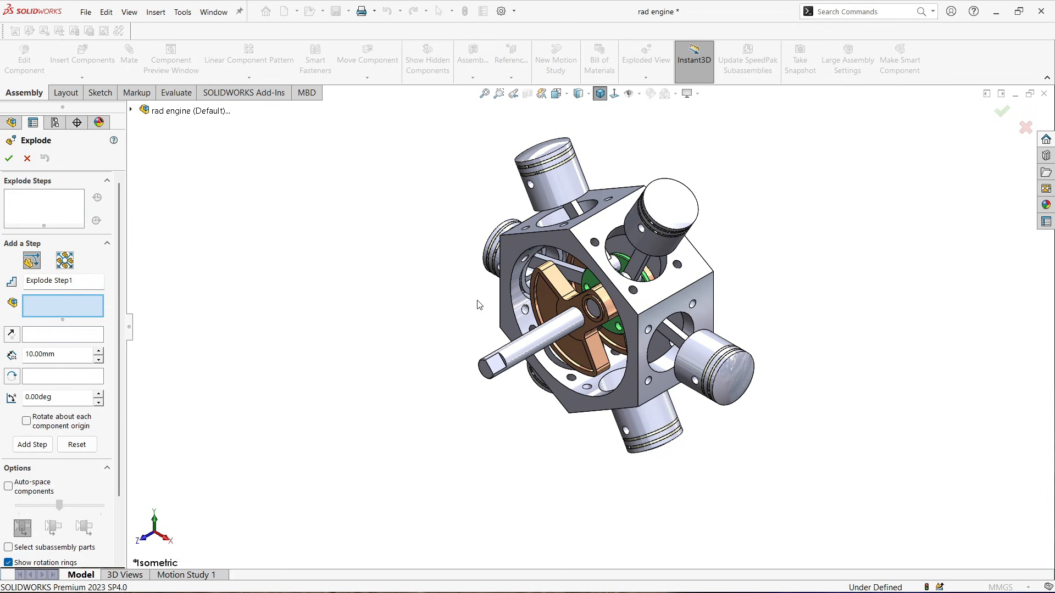
{"action": "scroll", "coordinate": [602, 330], "scroll_direction": "down", "scroll_amount": 2}
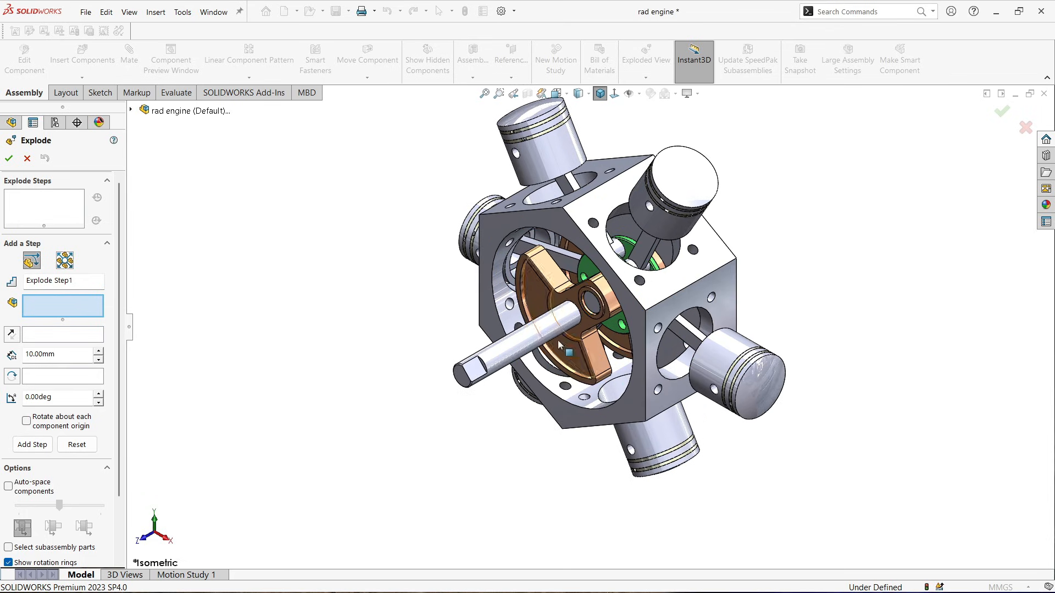
{"action": "left_click", "coordinate": [541, 341]}
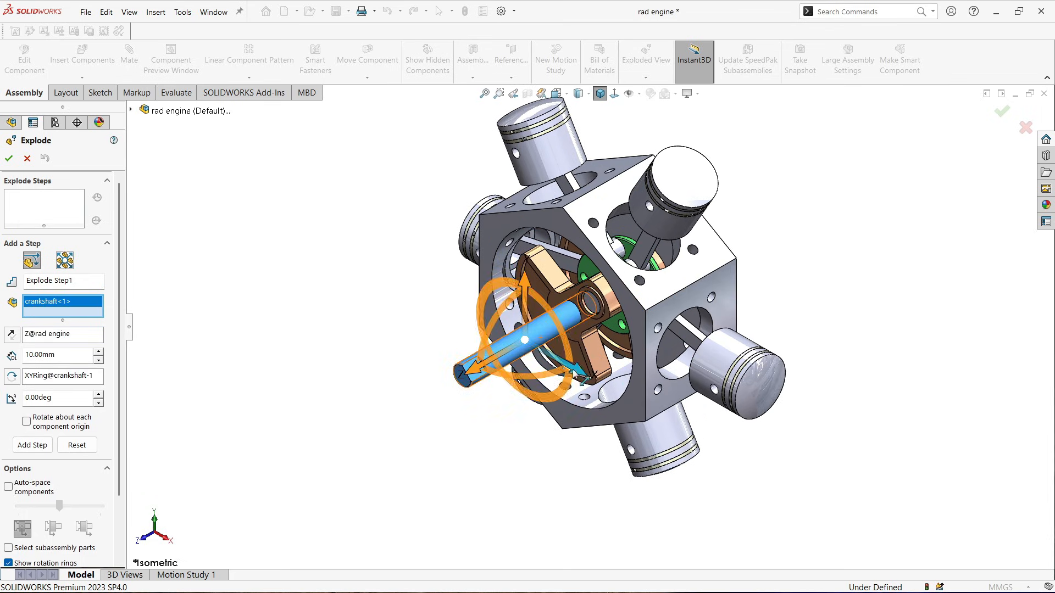
{"action": "left_click", "coordinate": [594, 361]}
{"action": "middle_click_drag", "start_coordinate": [594, 362], "coordinate": [626, 327]}
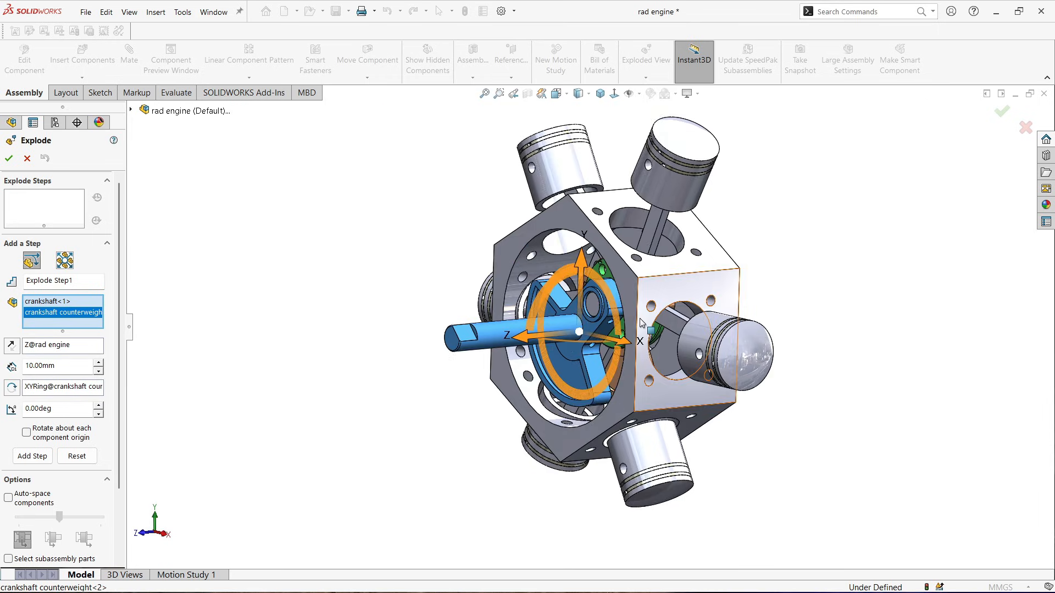
{"action": "scroll", "coordinate": [633, 325], "scroll_direction": "down", "scroll_amount": 4}
{"action": "left_click", "coordinate": [572, 336]}
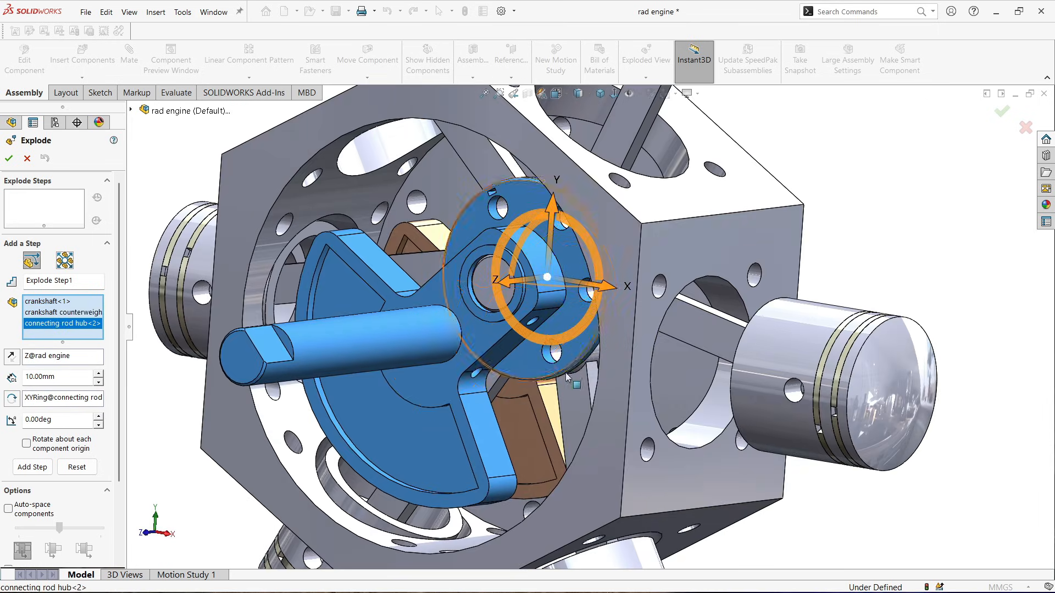
{"action": "left_click", "coordinate": [535, 428]}
{"action": "scroll", "coordinate": [528, 420], "scroll_direction": "up", "scroll_amount": 4}
{"action": "middle_click_drag", "start_coordinate": [529, 419], "coordinate": [653, 307]}
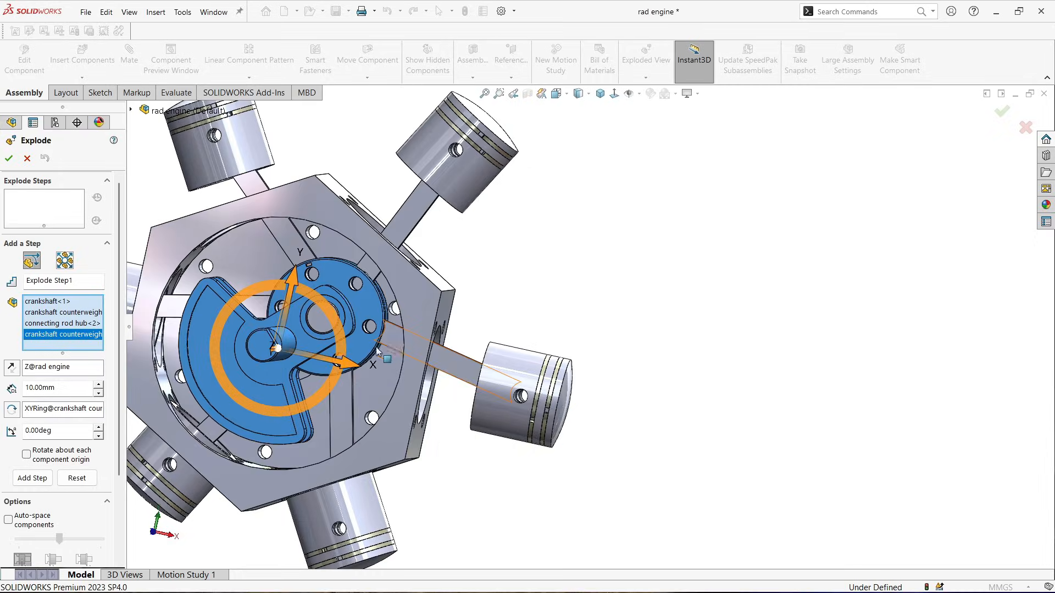
{"action": "scroll", "coordinate": [362, 233], "scroll_direction": "down", "scroll_amount": 5}
{"action": "left_click", "coordinate": [362, 233]}
{"action": "scroll", "coordinate": [361, 233], "scroll_direction": "up", "scroll_amount": 5}
{"action": "middle_click_drag", "start_coordinate": [361, 233], "coordinate": [554, 317]}
{"action": "scroll", "coordinate": [407, 383], "scroll_direction": "up", "scroll_amount": 3}
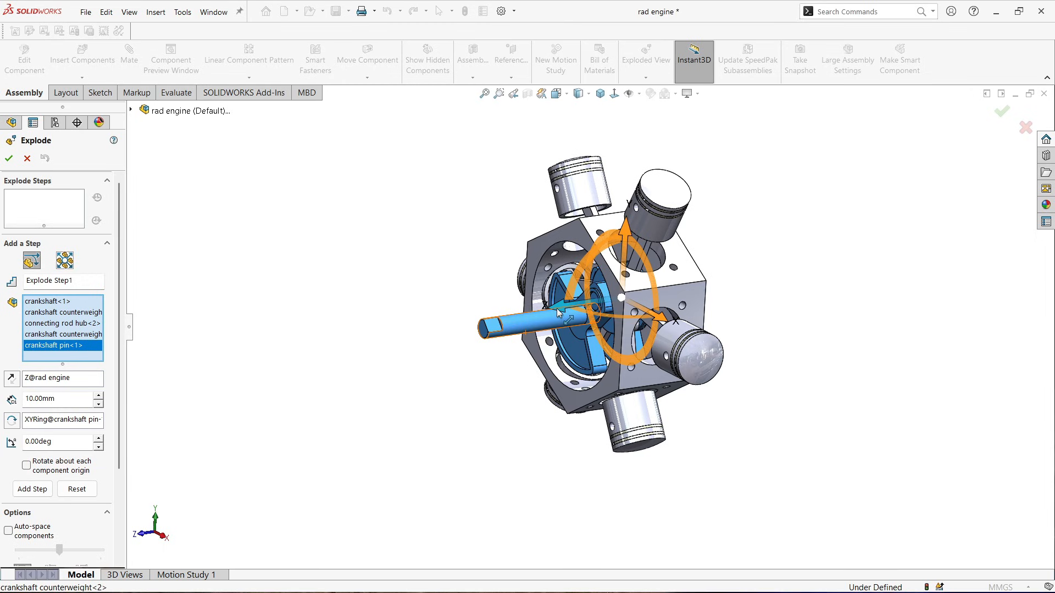
{"action": "left_click_drag", "start_coordinate": [558, 312], "coordinate": [437, 339]}
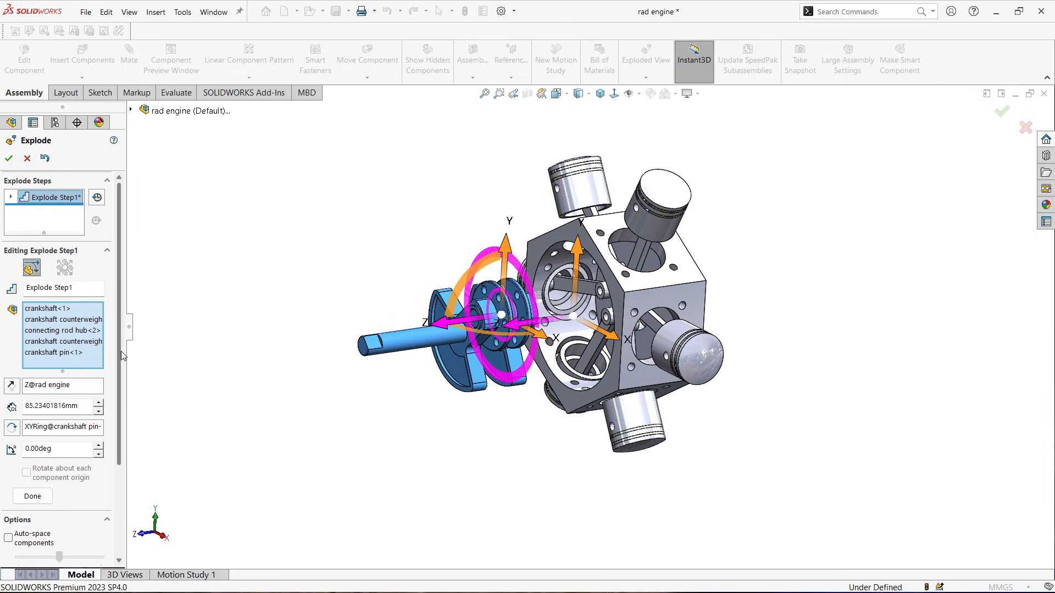
Turn on auto-spacing for the selected components and pull the chain to about 102 mm along Z
{"action": "scroll", "coordinate": [61, 384], "scroll_direction": "down", "scroll_amount": 3}
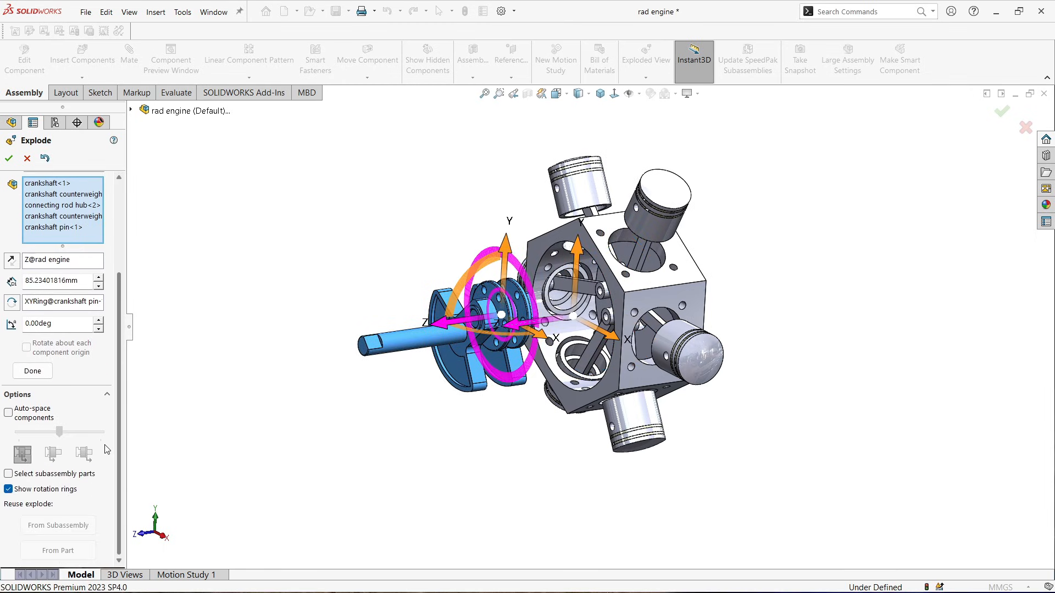
{"action": "left_click", "coordinate": [8, 413]}
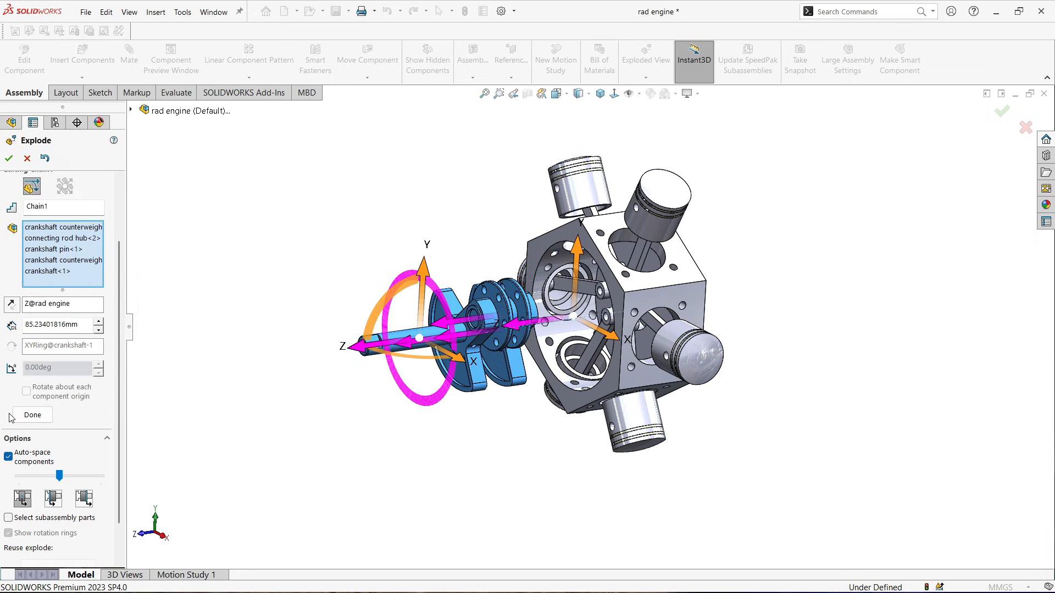
{"action": "middle_click_drag", "start_coordinate": [258, 422], "coordinate": [137, 499]}
Adjust the auto-space spacing slider and try the component ordering options for the chain
{"action": "left_click", "coordinate": [58, 503]}
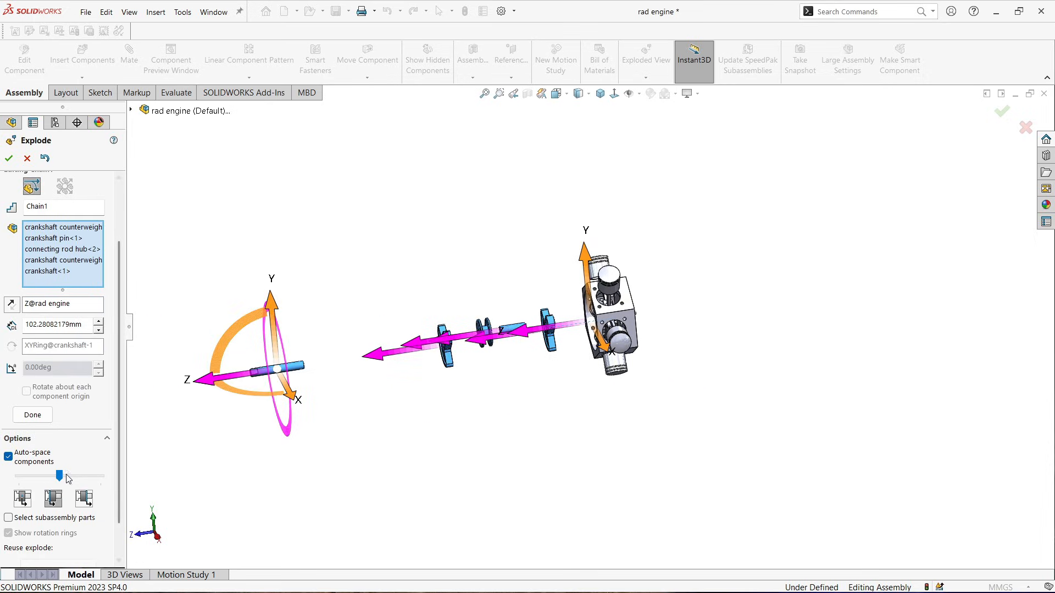
{"action": "left_click_drag", "start_coordinate": [59, 475], "coordinate": [52, 480]}
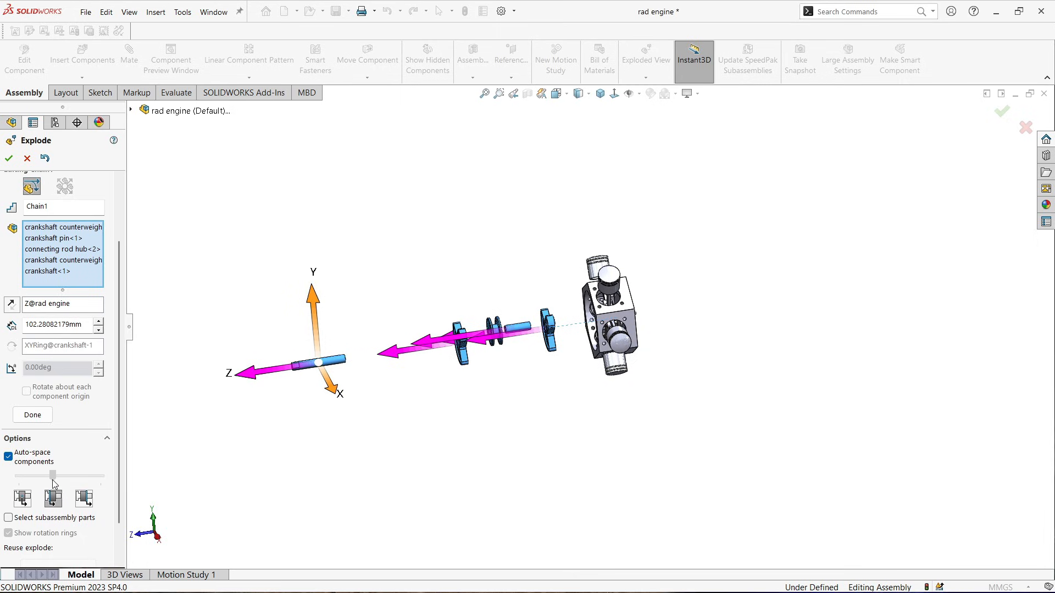
{"action": "left_click", "coordinate": [83, 500]}
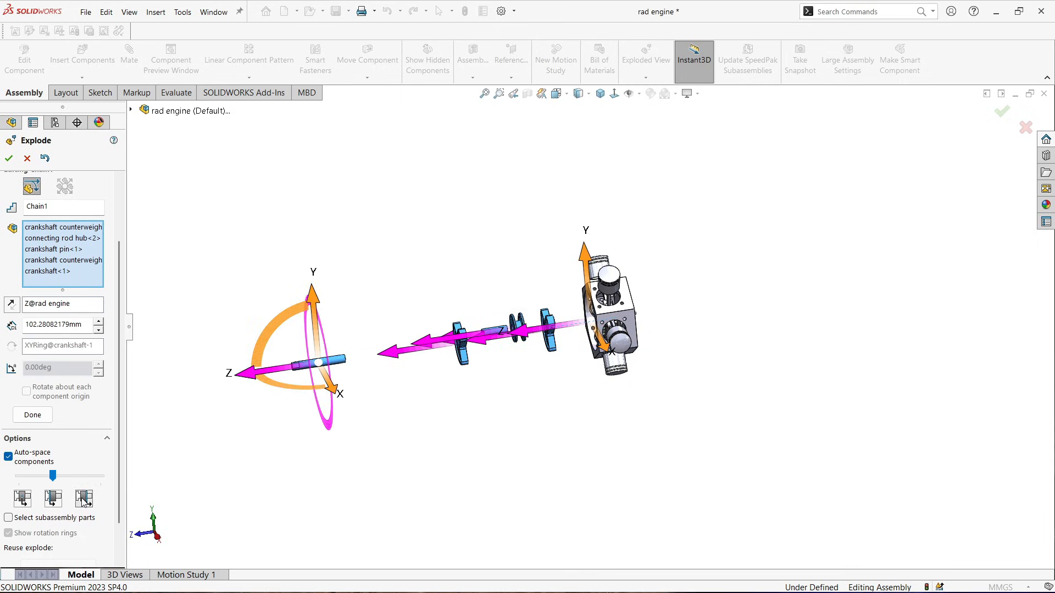
{"action": "left_click", "coordinate": [54, 501]}
Set the chain's explode distance to 100 mm and finish the step
{"action": "scroll", "coordinate": [570, 377], "scroll_direction": "down", "scroll_amount": 3}
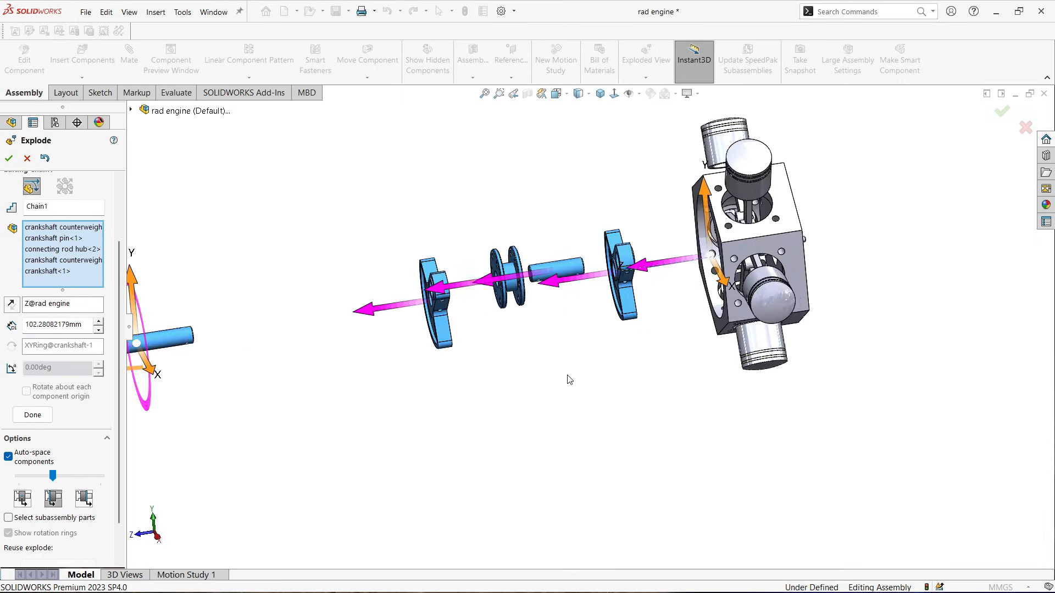
{"action": "scroll", "coordinate": [555, 370], "scroll_direction": "up", "scroll_amount": 2}
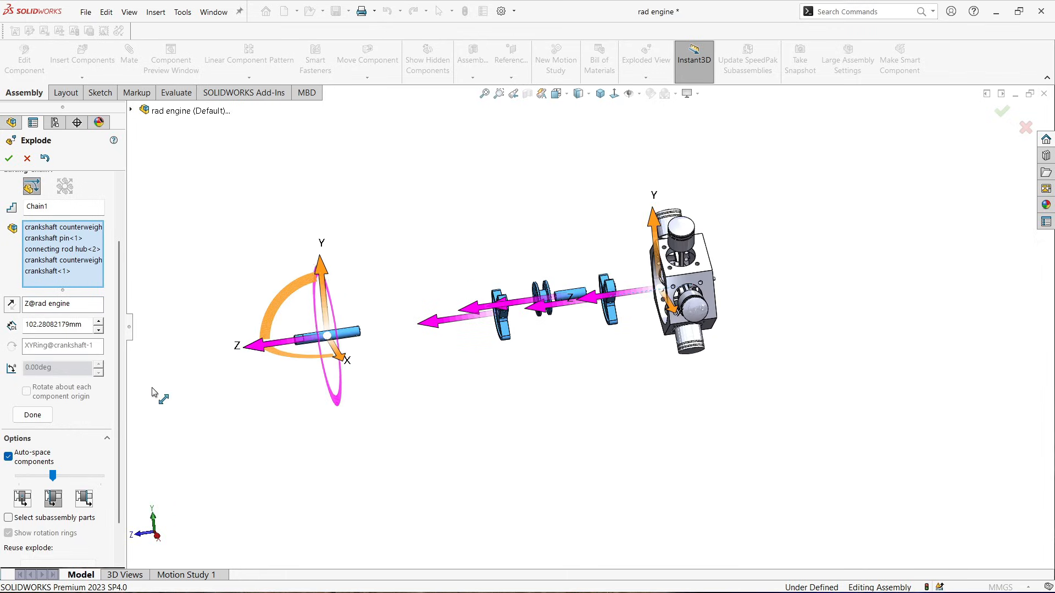
{"action": "double_click", "coordinate": [72, 324]}
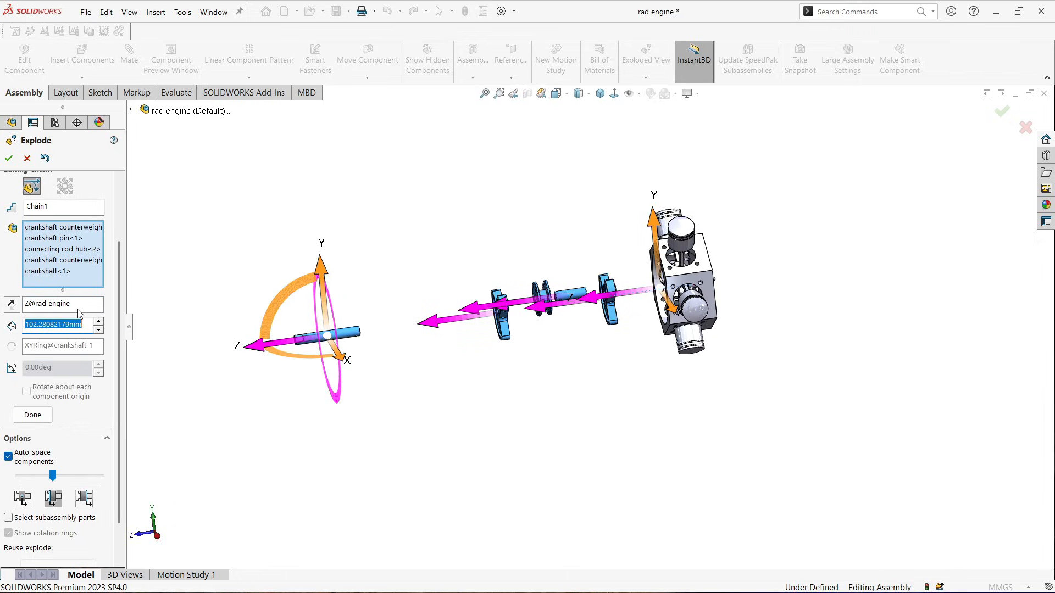
{"action": "type", "text": "100"}
{"action": "key", "text": "Return"}
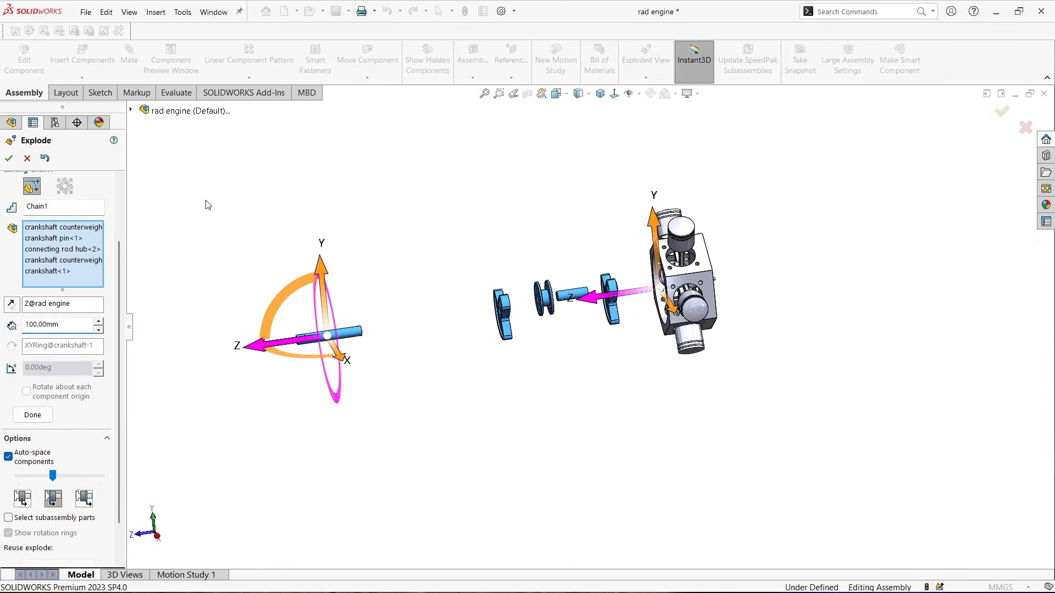
{"action": "scroll", "coordinate": [737, 320], "scroll_direction": "down", "scroll_amount": 2}
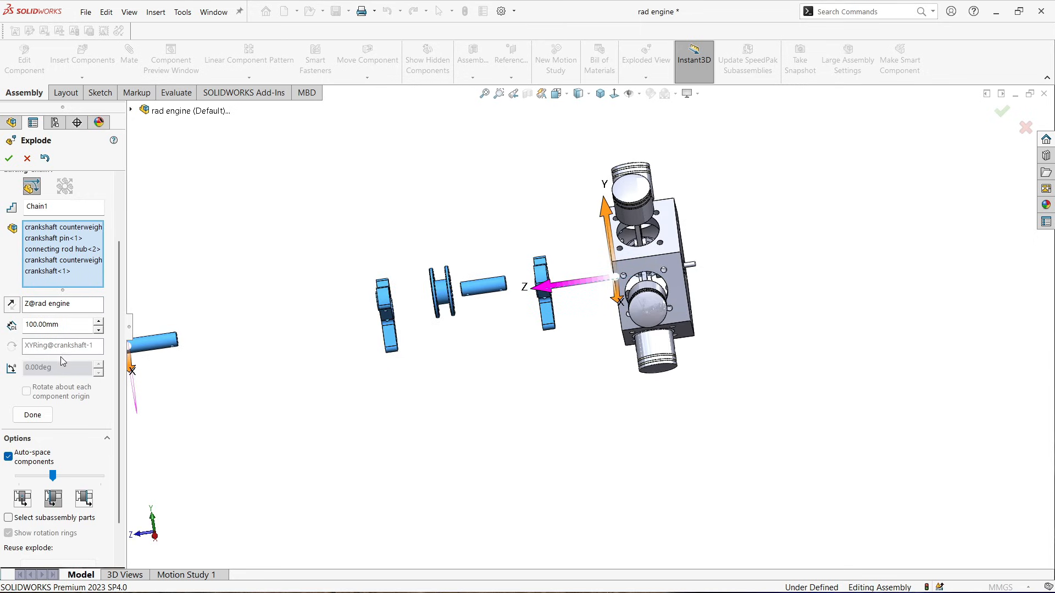
{"action": "left_click", "coordinate": [34, 415]}
Explode the crankshaft valve crank outward along Z by 80 mm and close the Explode command
{"action": "scroll", "coordinate": [695, 333], "scroll_direction": "down", "scroll_amount": 5}
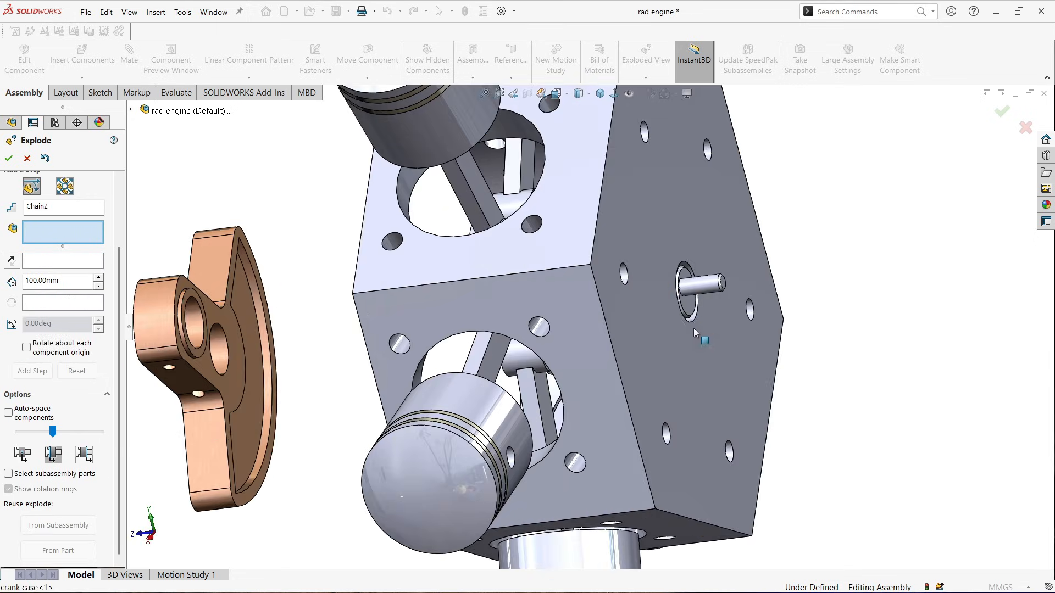
{"action": "left_click", "coordinate": [690, 313]}
{"action": "scroll", "coordinate": [684, 315], "scroll_direction": "up", "scroll_amount": 5}
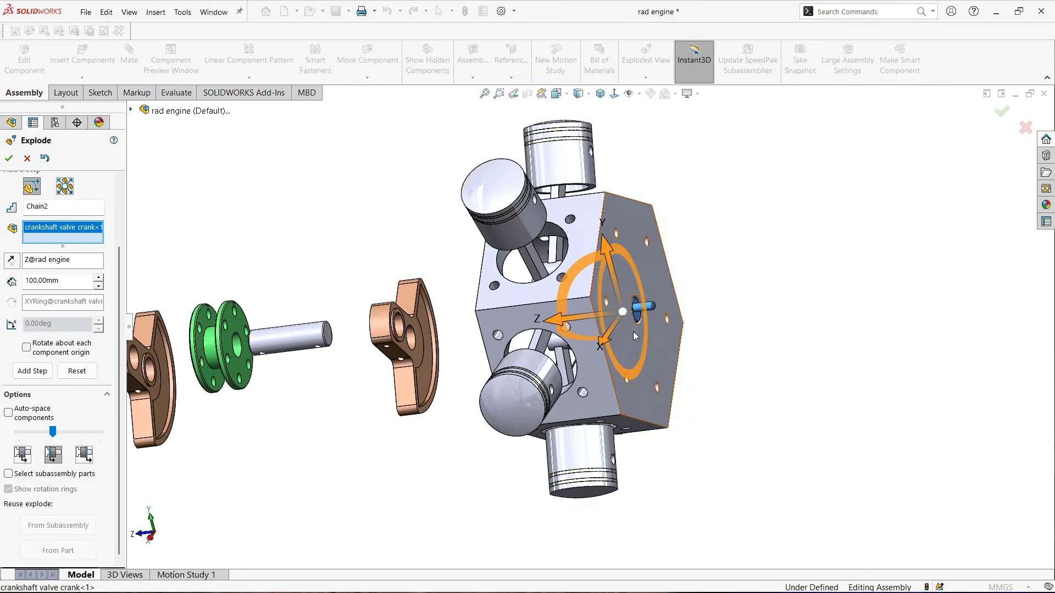
{"action": "left_click_drag", "start_coordinate": [566, 329], "coordinate": [673, 306]}
{"action": "middle_click_drag", "start_coordinate": [640, 292], "coordinate": [692, 238]}
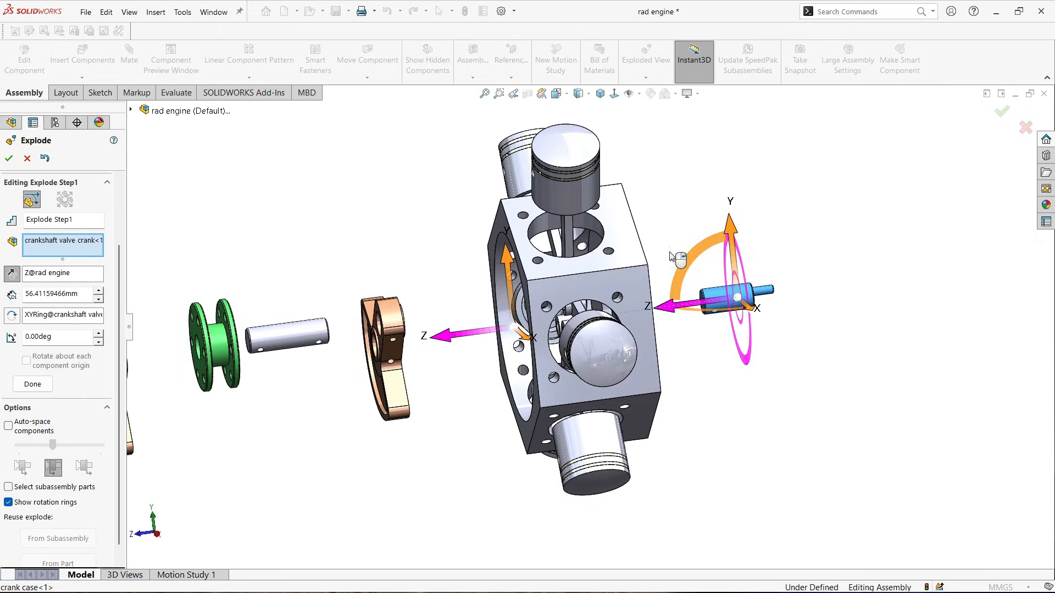
{"action": "double_click", "coordinate": [80, 294]}
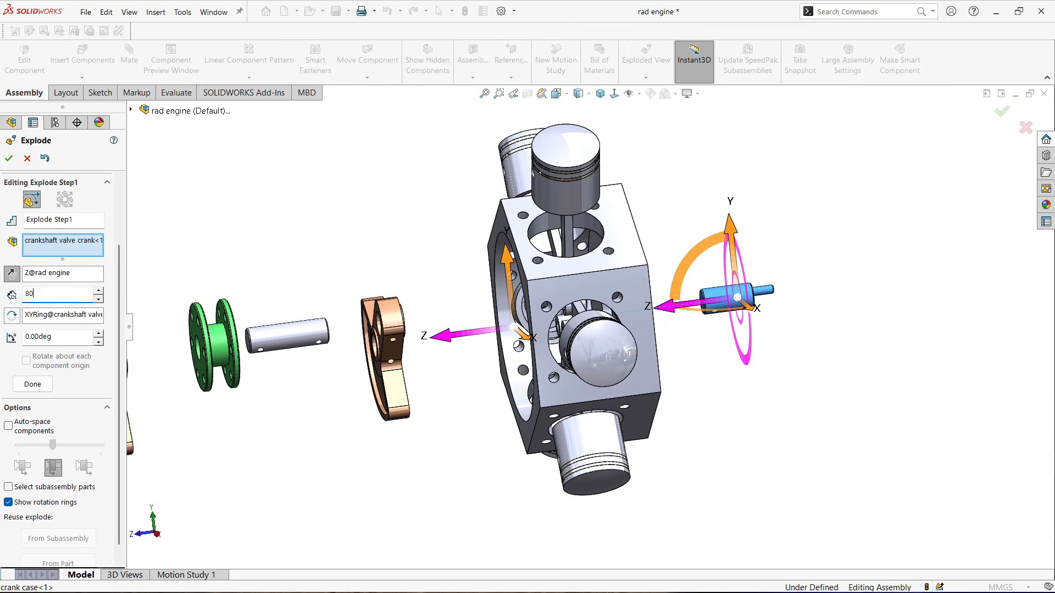
{"action": "left_click", "coordinate": [9, 158]}
Return to the isometric view, open the configurations and animate the collapse of Exploded View1
{"action": "middle_click_drag", "start_coordinate": [378, 341], "coordinate": [474, 321]}
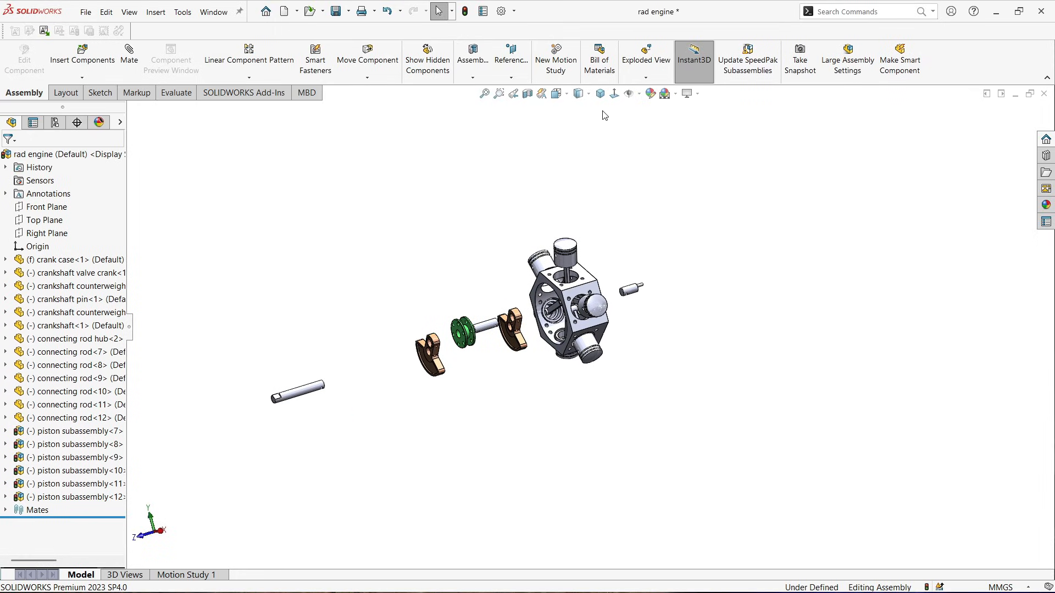
{"action": "left_click", "coordinate": [600, 94]}
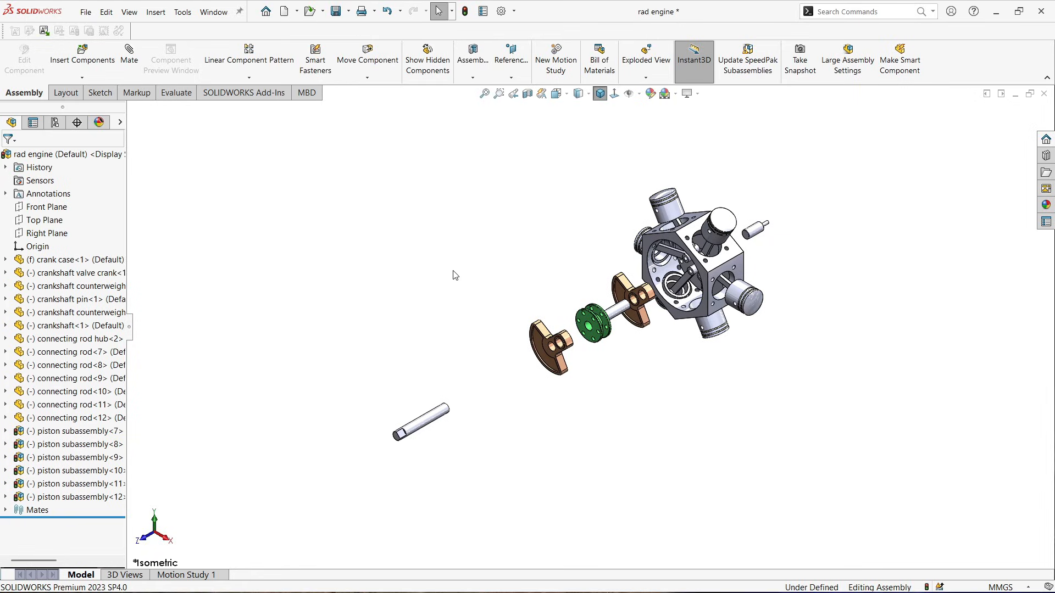
{"action": "left_click", "coordinate": [55, 123]}
{"action": "left_click", "coordinate": [17, 176]}
{"action": "left_click", "coordinate": [56, 192]}
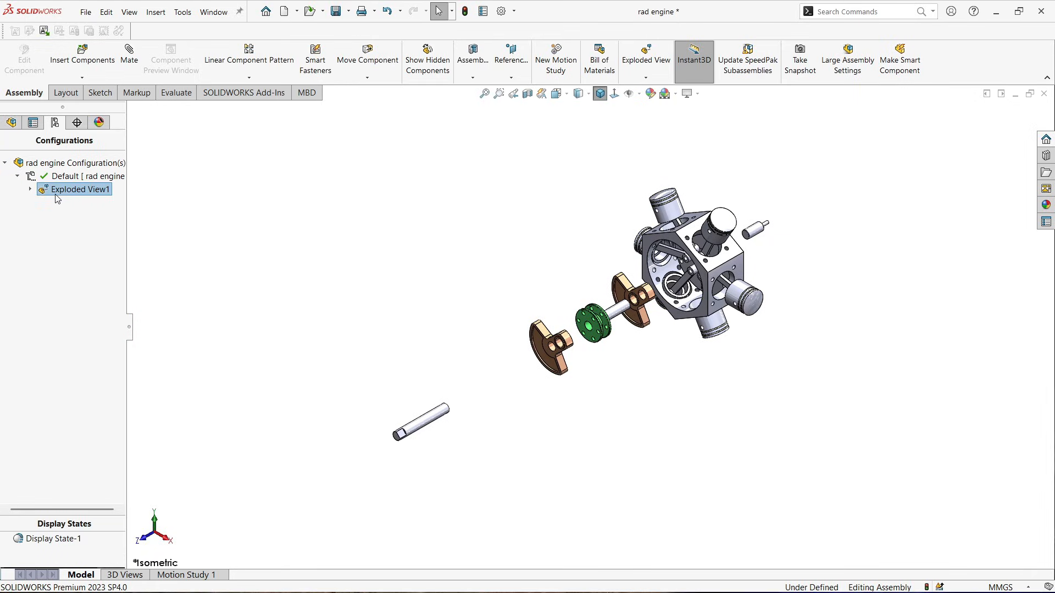
{"action": "right_click", "coordinate": [58, 193]}
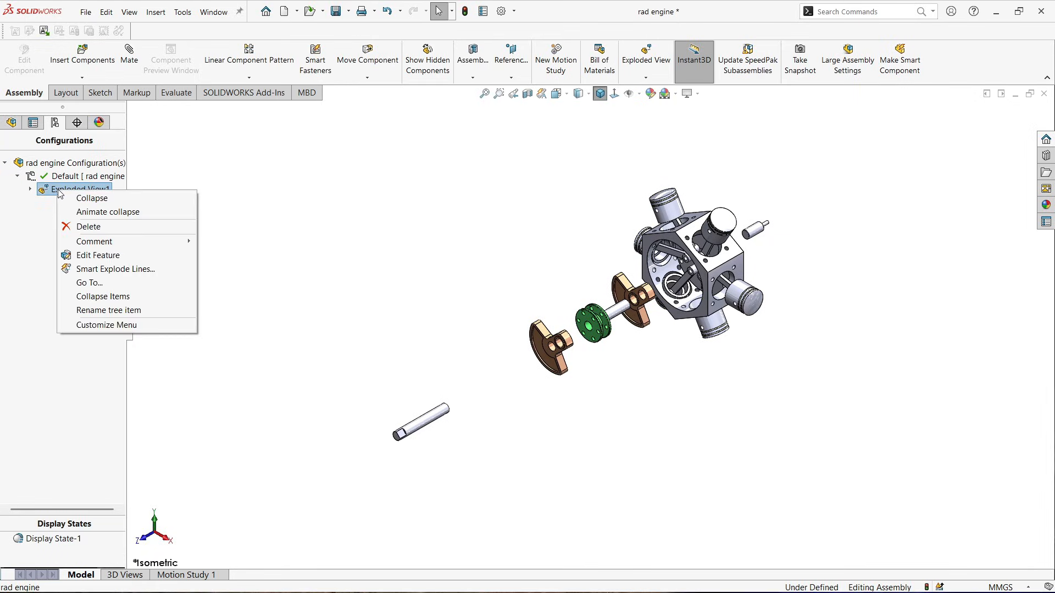
{"action": "left_click", "coordinate": [112, 213]}
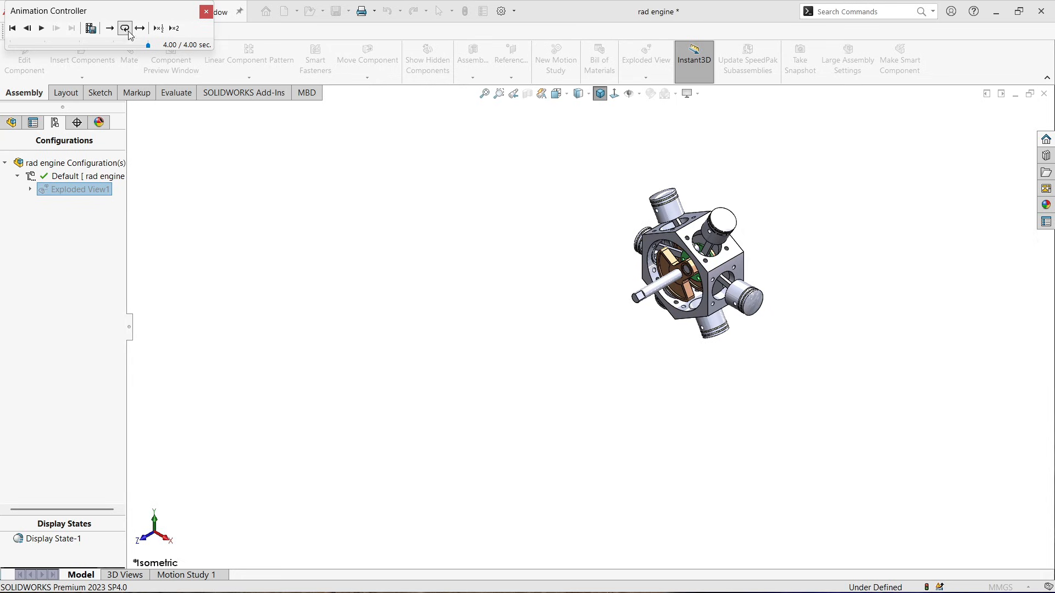
Play the animation in reciprocate mode, then close the animation controller
{"action": "left_click", "coordinate": [41, 29]}
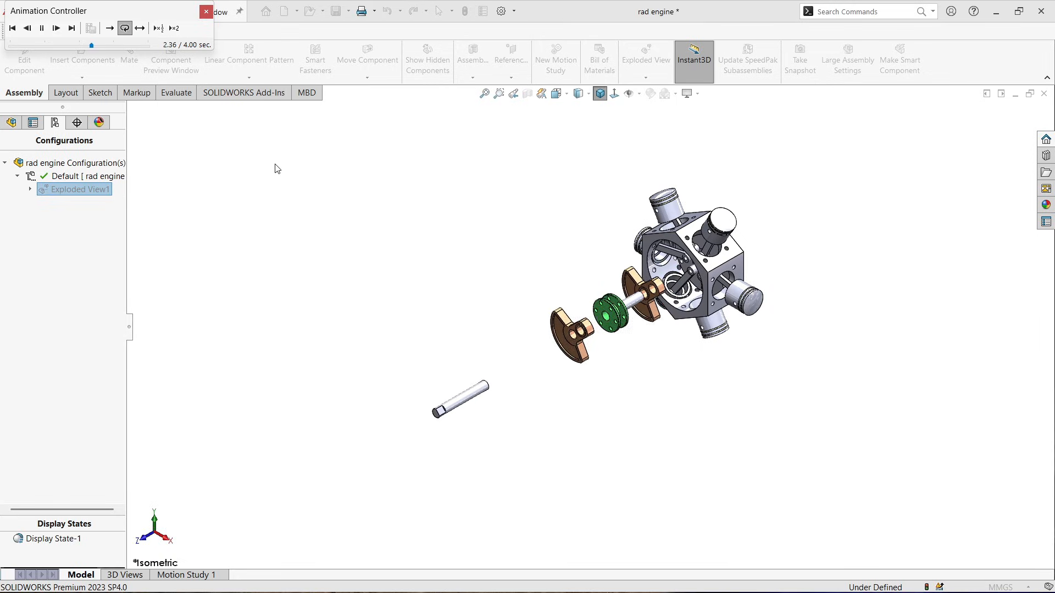
{"action": "left_click", "coordinate": [140, 28]}
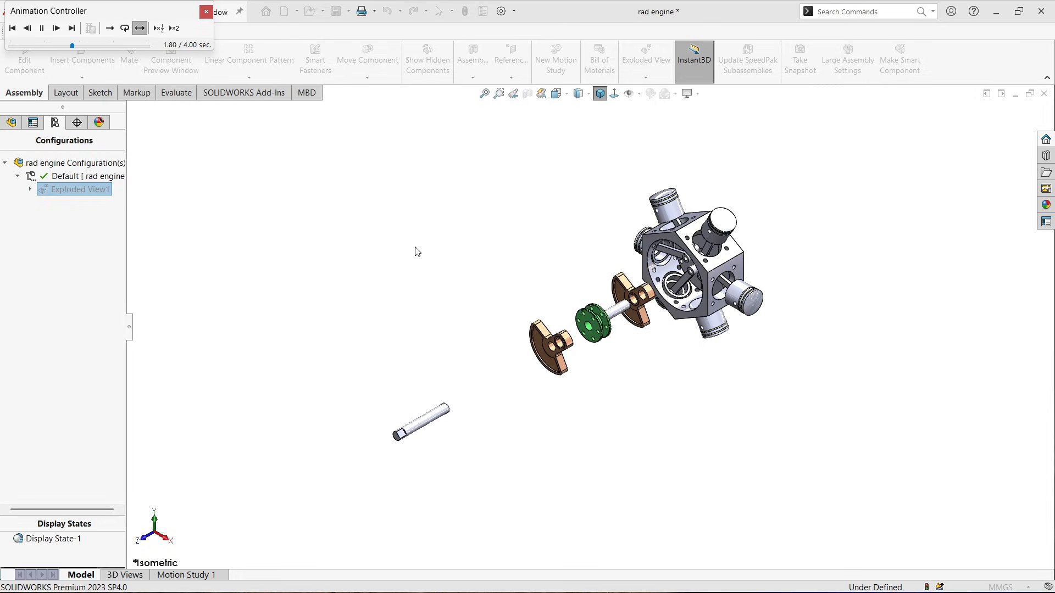
{"action": "left_click", "coordinate": [206, 11]}
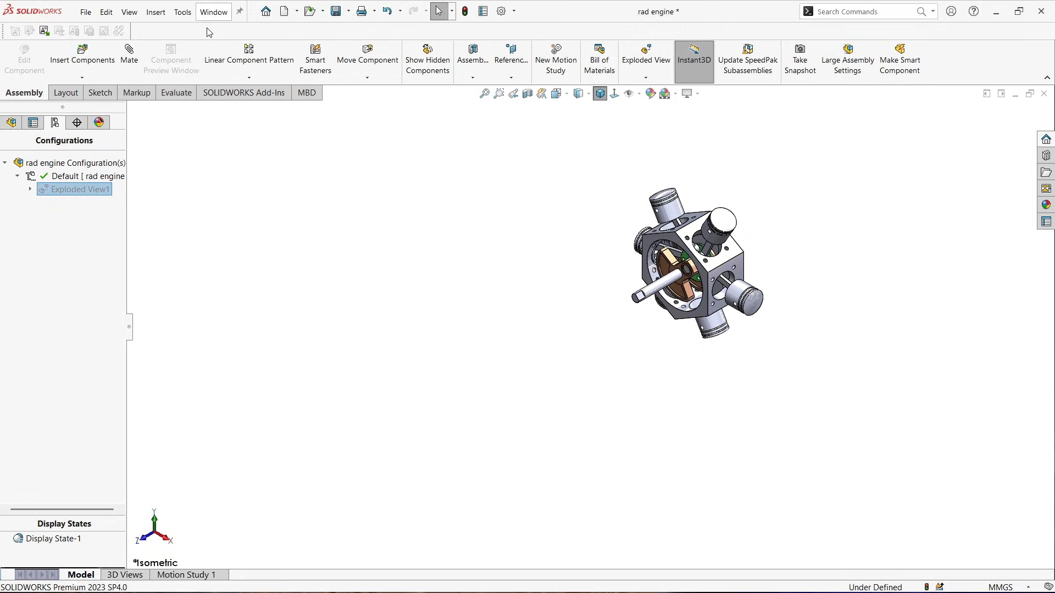
Animate the explosion of Exploded View1 and close the animation controller
{"action": "right_click", "coordinate": [56, 192]}
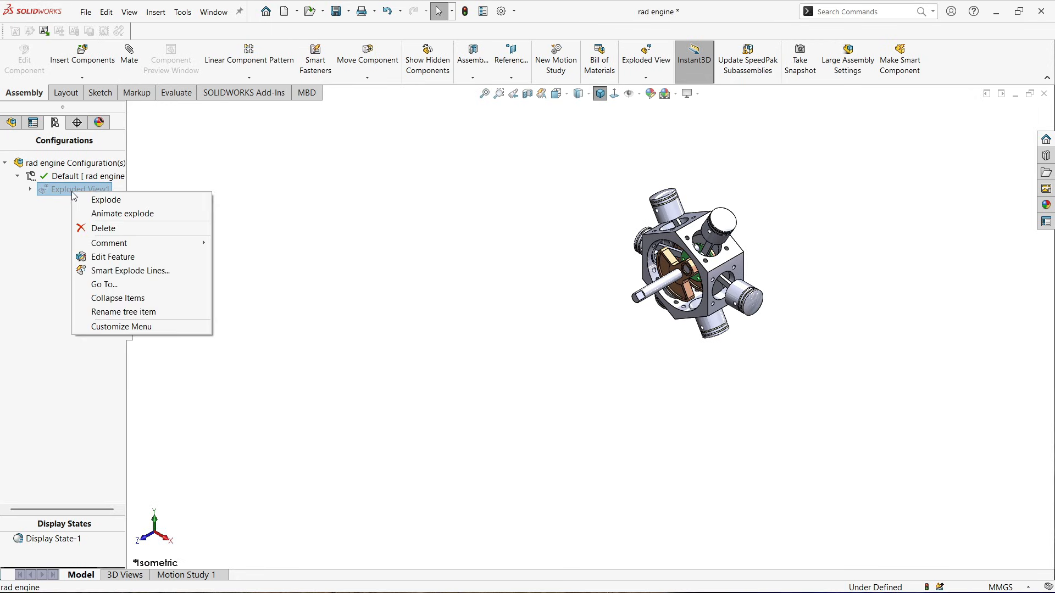
{"action": "left_click", "coordinate": [111, 218]}
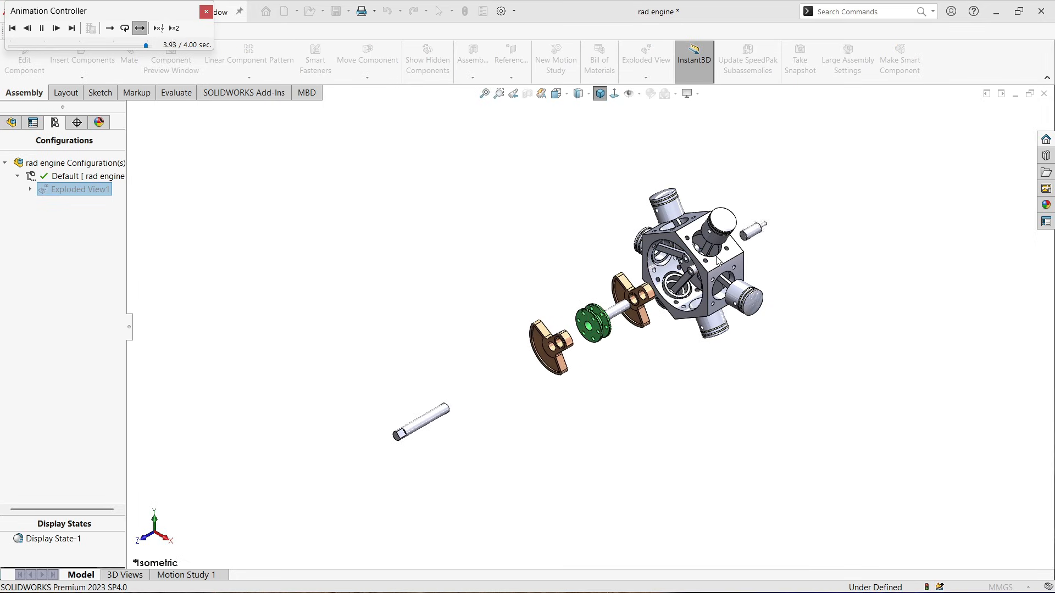
{"action": "left_click", "coordinate": [206, 13]}
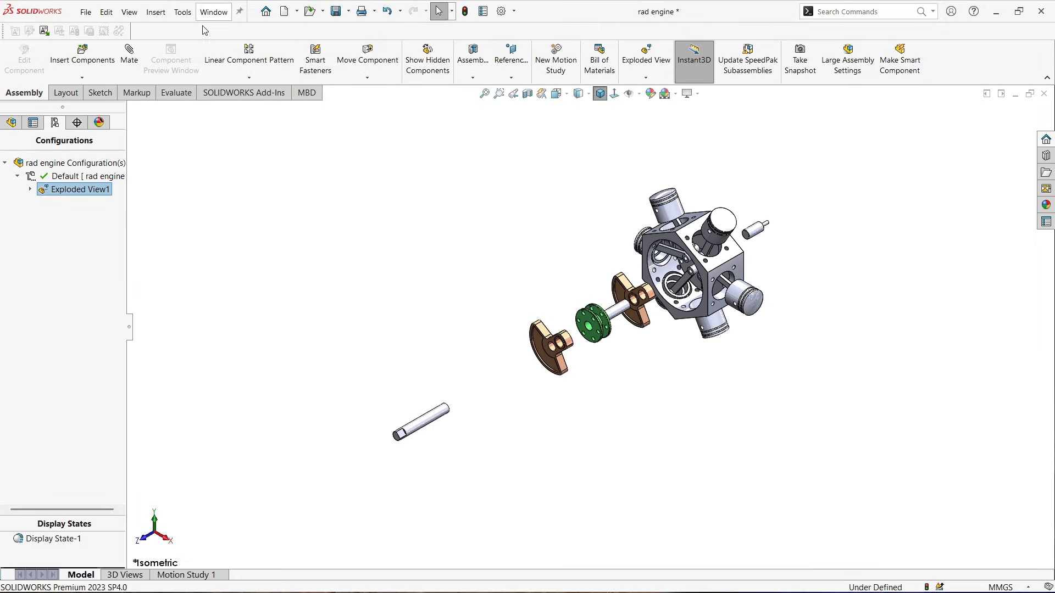
Collapse Exploded View1 back to the assembled engine
{"action": "right_click", "coordinate": [84, 190]}
{"action": "left_click", "coordinate": [118, 196]}
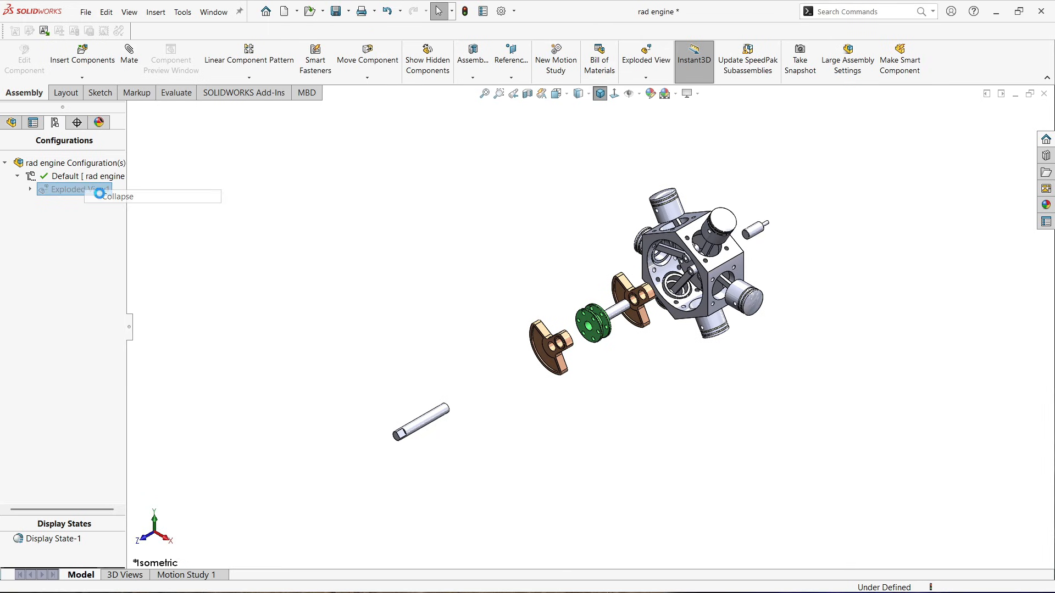
Switch back to the model tree and Motion Study 1, then play its animation
{"action": "left_click", "coordinate": [11, 123]}
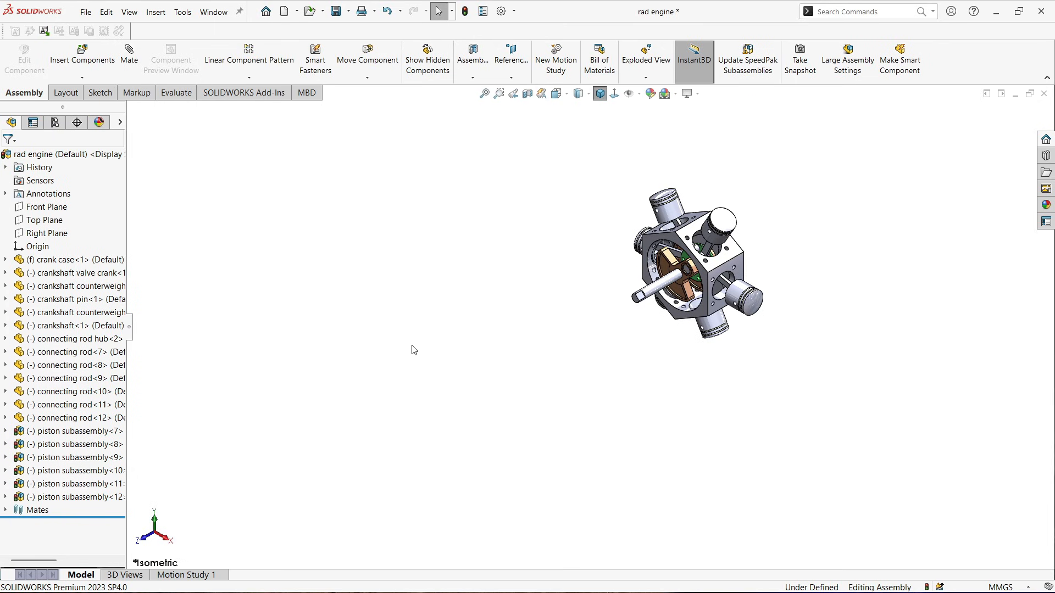
{"action": "left_click", "coordinate": [193, 571]}
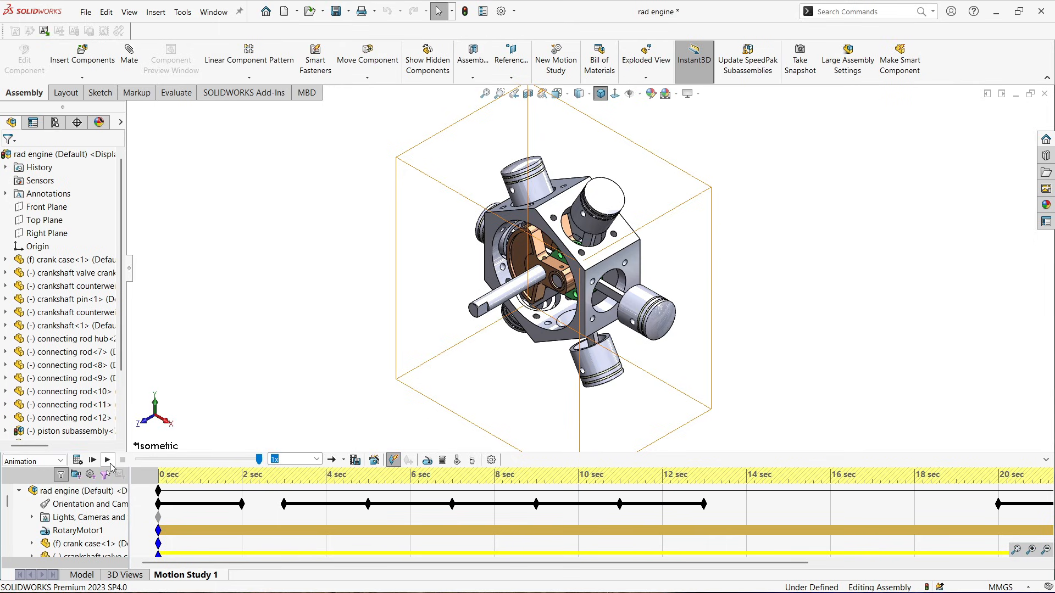
{"action": "left_click", "coordinate": [108, 460]}
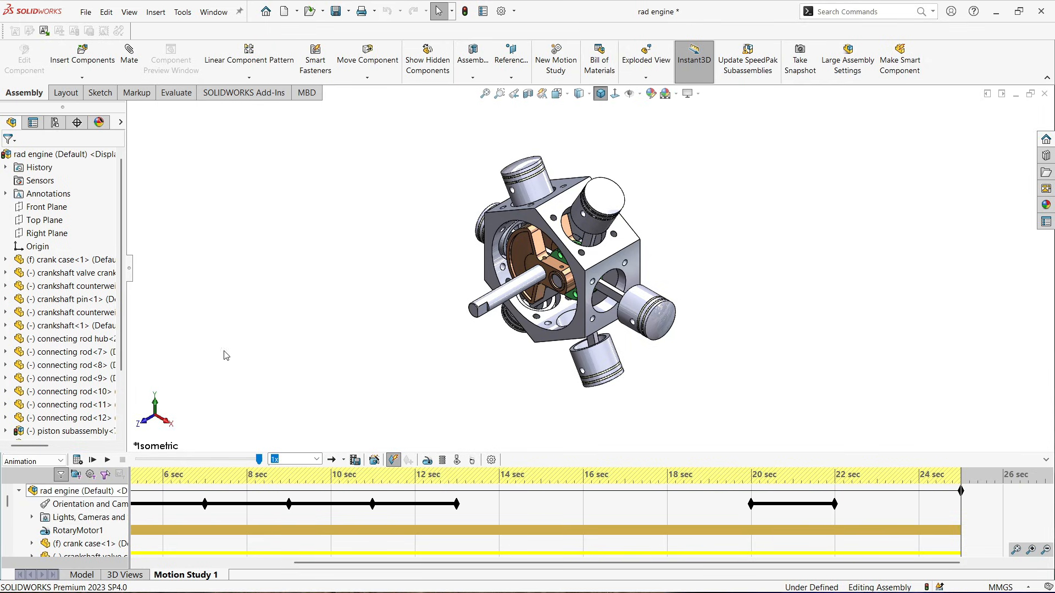
Create a new motion study and add a rotary motor on the crankshaft counterweight face at 50 RPM
{"action": "right_click", "coordinate": [185, 577]}
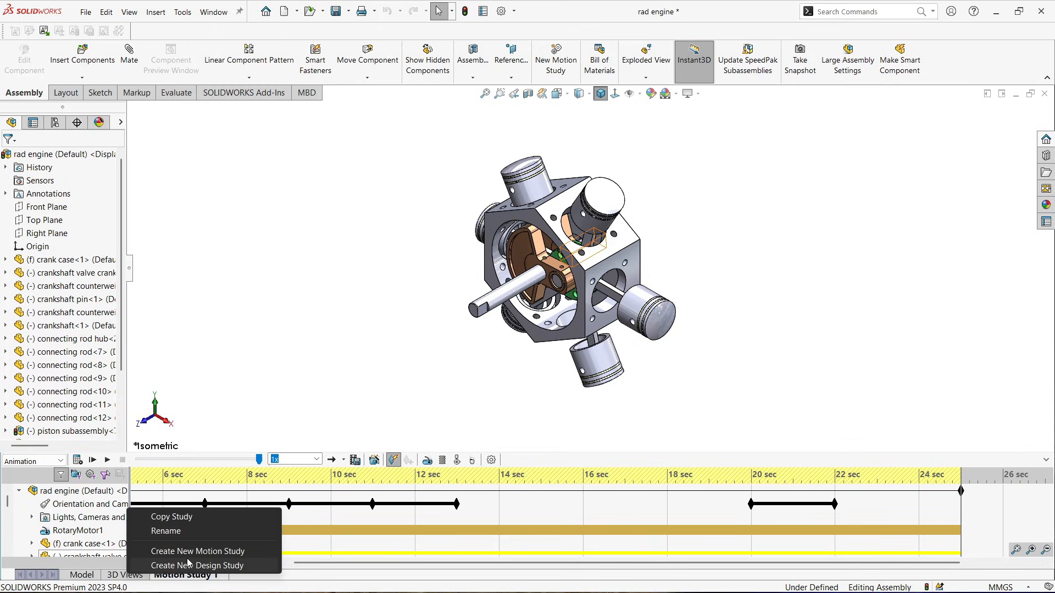
{"action": "left_click", "coordinate": [187, 554]}
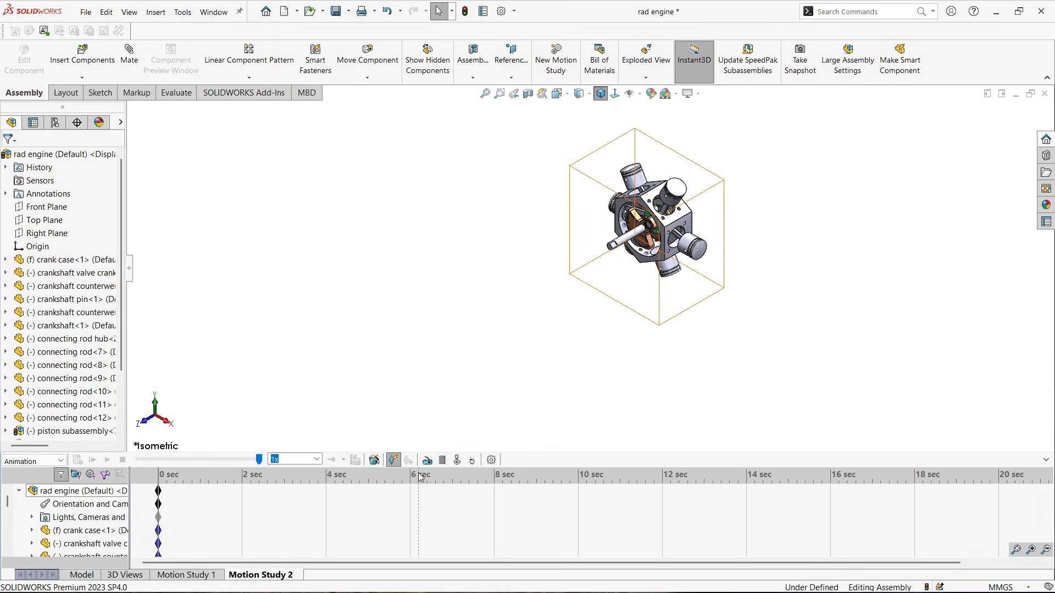
{"action": "left_click", "coordinate": [428, 459]}
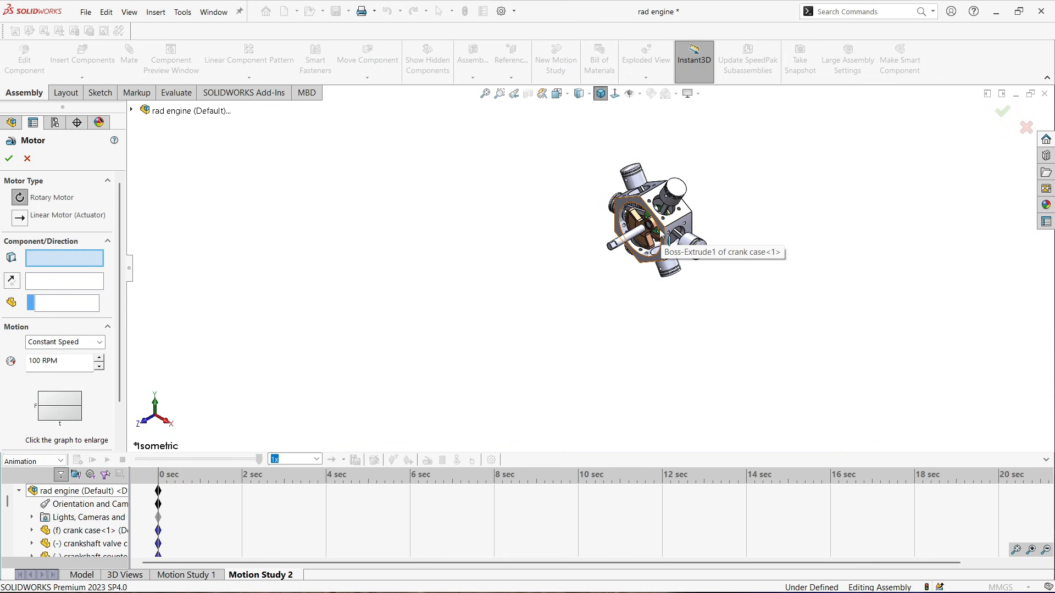
{"action": "scroll", "coordinate": [660, 235], "scroll_direction": "down", "scroll_amount": 6}
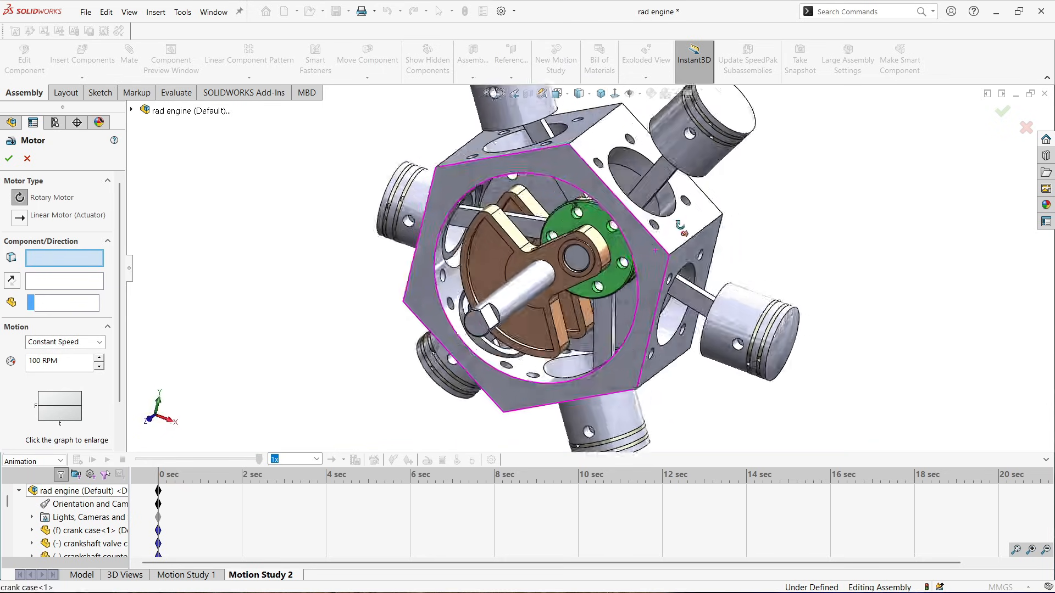
{"action": "middle_click_drag", "start_coordinate": [679, 225], "coordinate": [605, 221]}
{"action": "scroll", "coordinate": [605, 220], "scroll_direction": "down", "scroll_amount": 5}
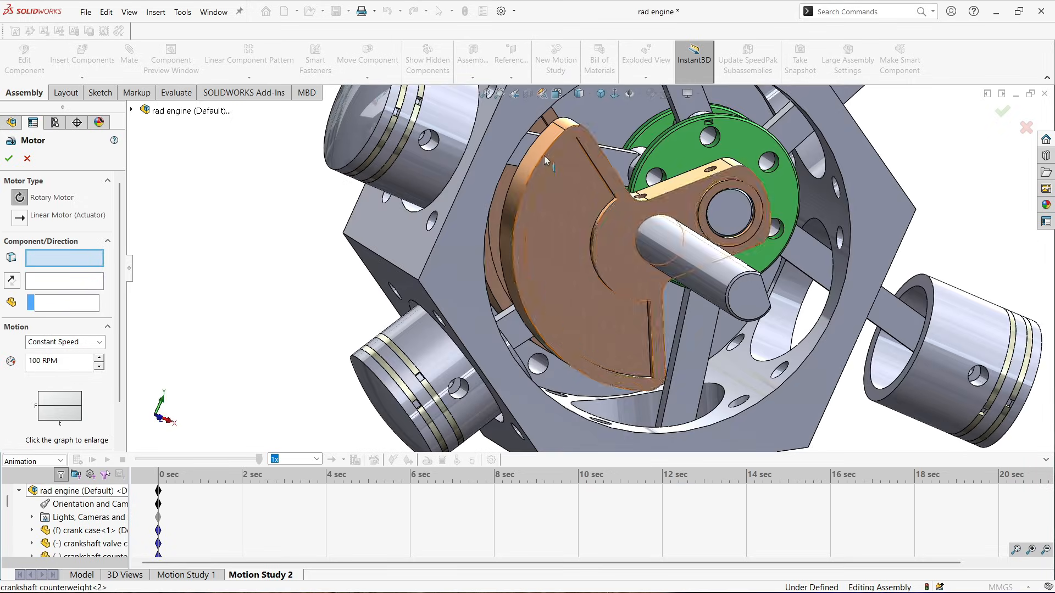
{"action": "left_click", "coordinate": [541, 147]}
{"action": "scroll", "coordinate": [549, 159], "scroll_direction": "up", "scroll_amount": 2}
{"action": "middle_click_drag", "start_coordinate": [663, 265], "coordinate": [592, 286]}
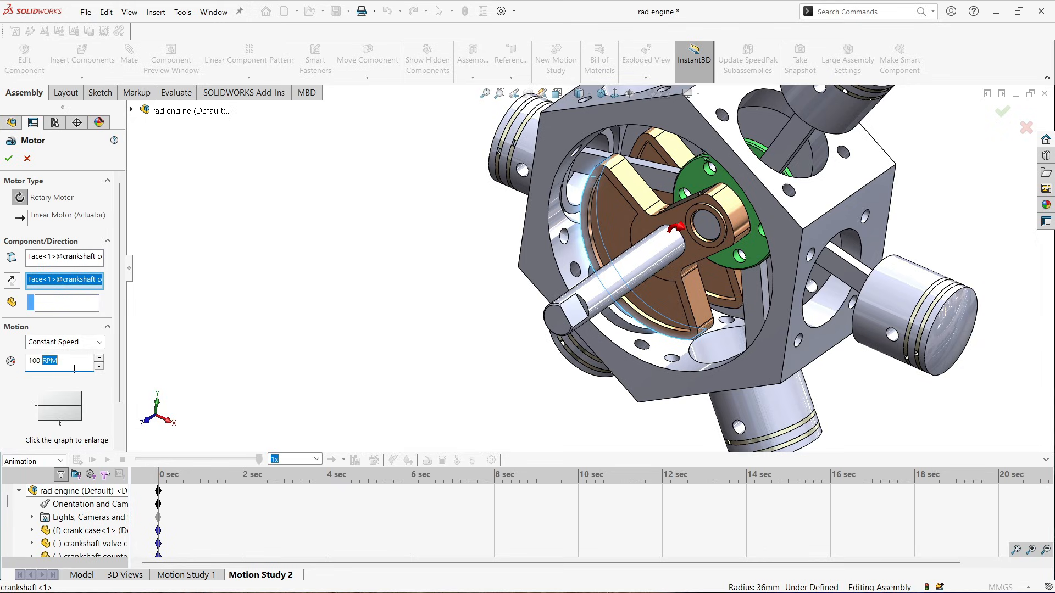
{"action": "left_click_drag", "start_coordinate": [74, 368], "coordinate": [12, 363]}
{"action": "type", "text": "50"}
{"action": "left_click", "coordinate": [161, 349]}
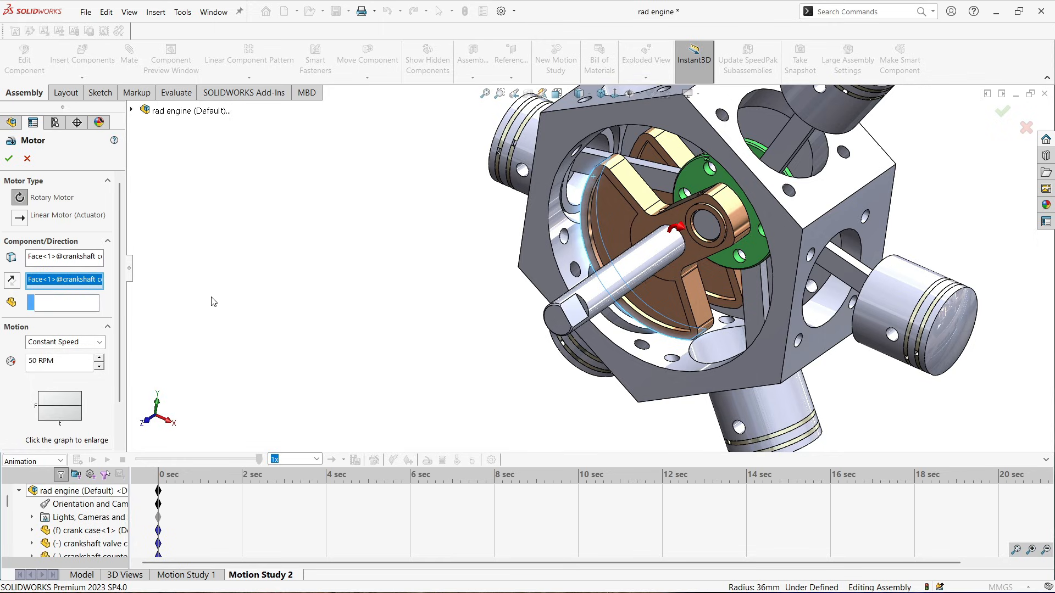
{"action": "left_click", "coordinate": [9, 158]}
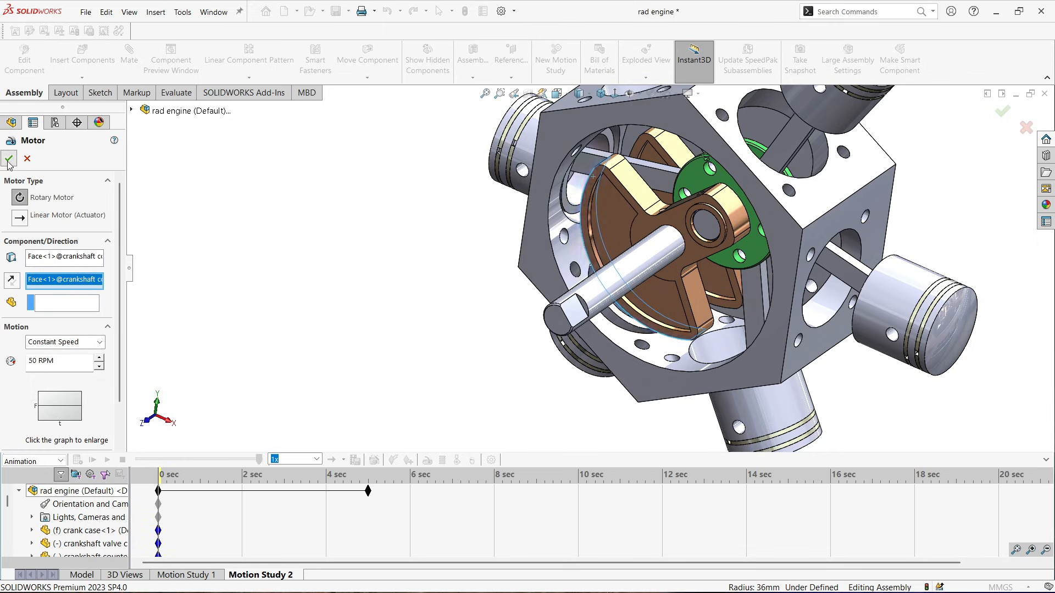
Set the 0 sec orientation key to the Isometric view and calculate the motion study
{"action": "middle_click_drag", "start_coordinate": [617, 331], "coordinate": [560, 311]}
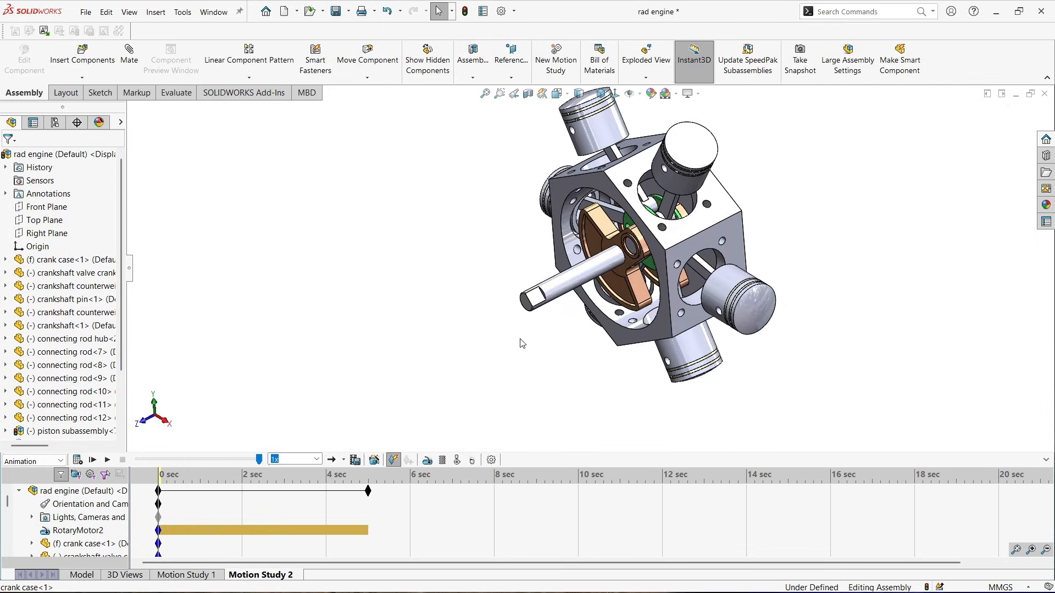
{"action": "left_click", "coordinate": [600, 93]}
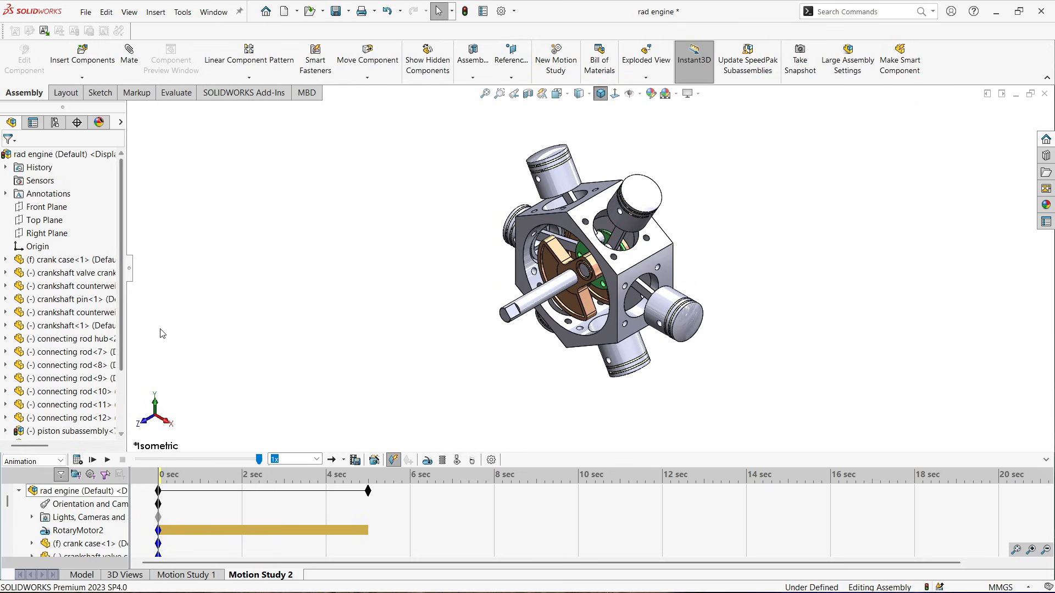
{"action": "left_click", "coordinate": [131, 276]}
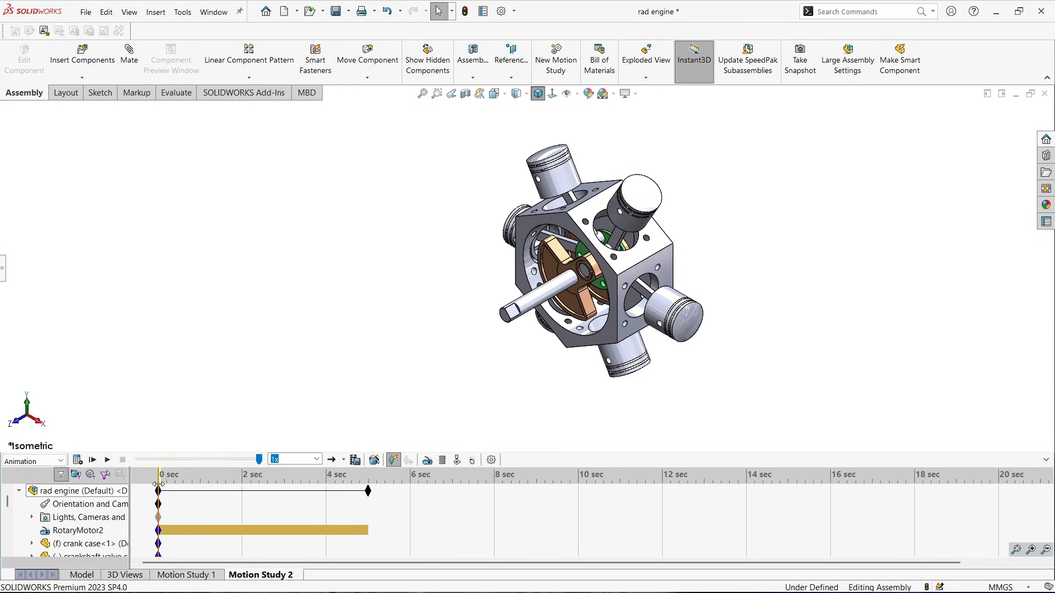
{"action": "right_click", "coordinate": [159, 505]}
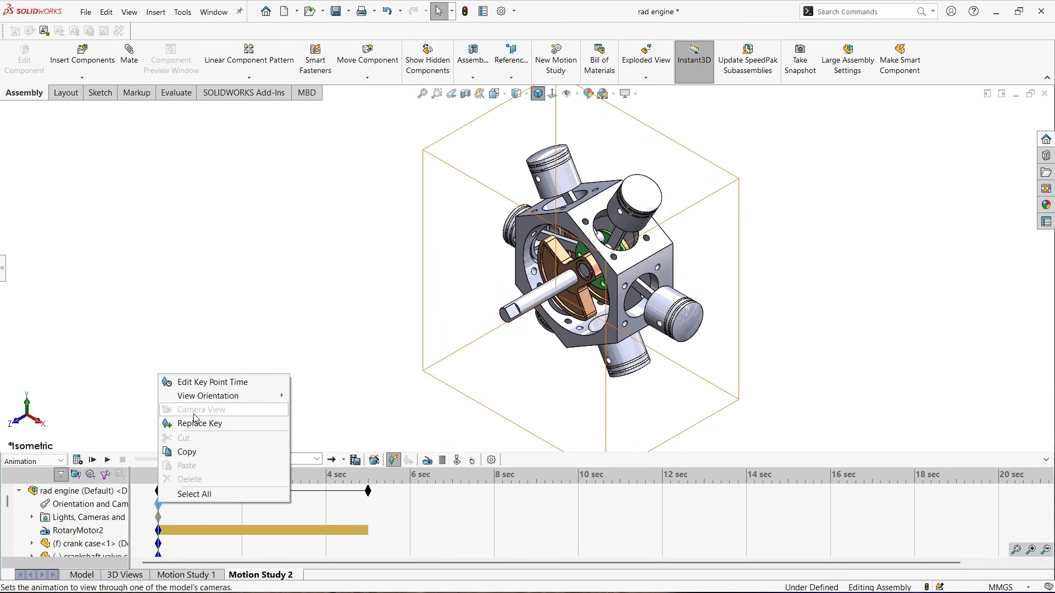
{"action": "mouse_move", "coordinate": [237, 400]}
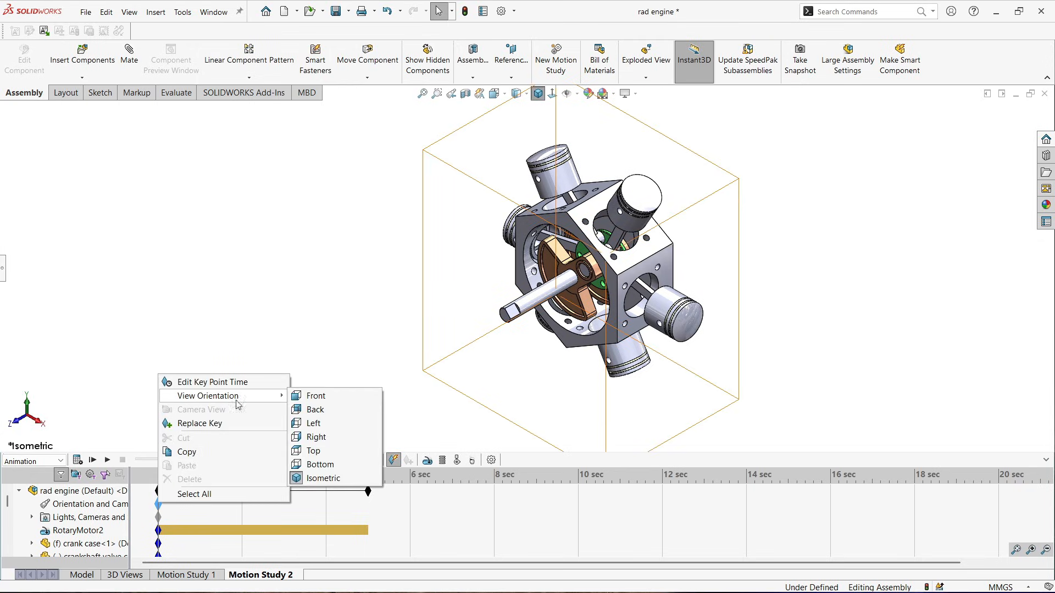
{"action": "left_click", "coordinate": [321, 478]}
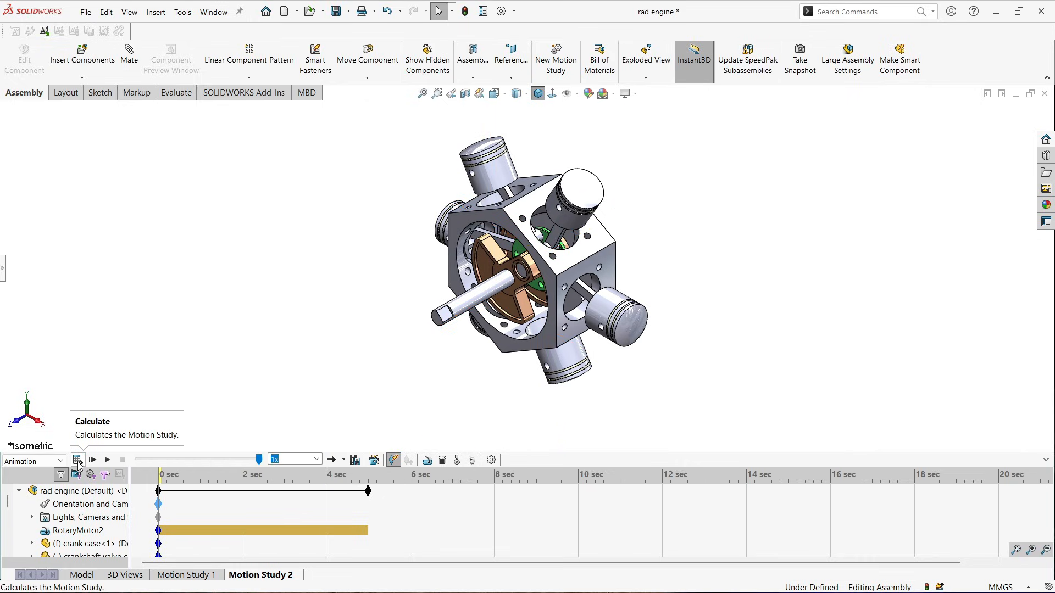
{"action": "left_click", "coordinate": [77, 460]}
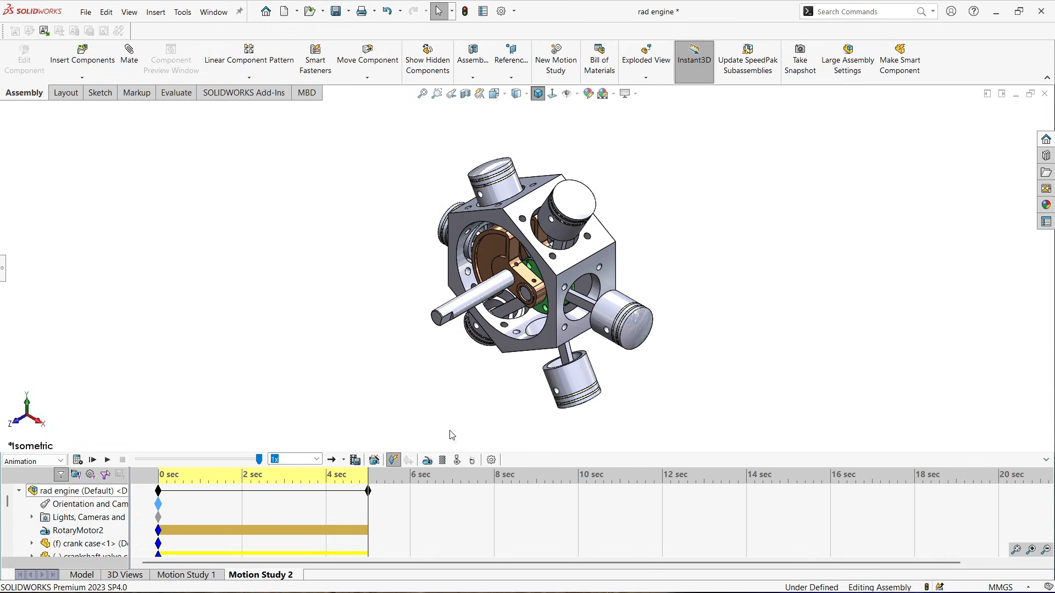
Place orientation and camera keys at 1 sec and 2 sec on the timeline
{"action": "left_click", "coordinate": [203, 502]}
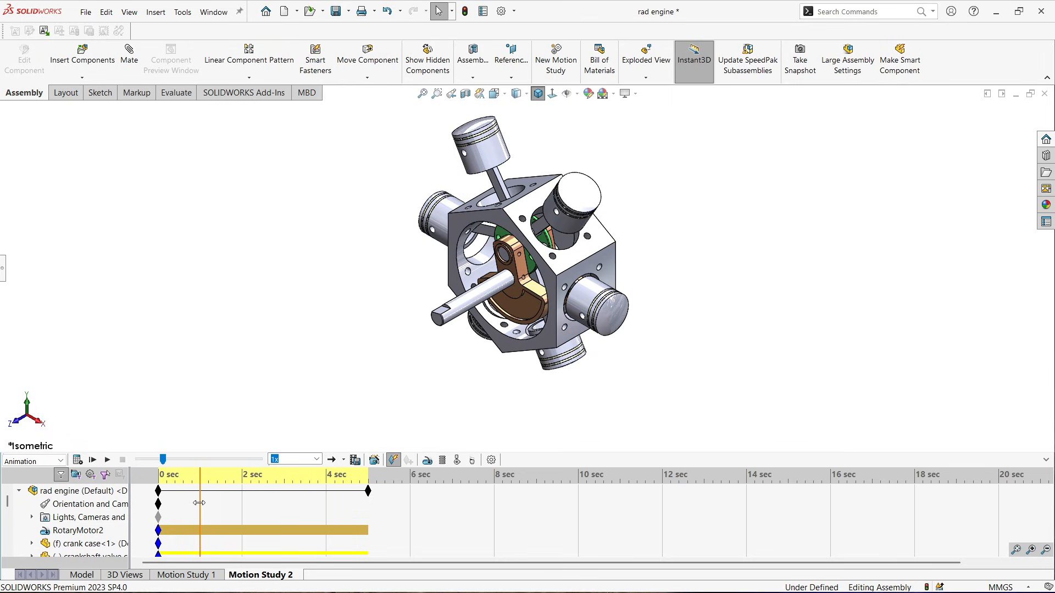
{"action": "right_click", "coordinate": [199, 503]}
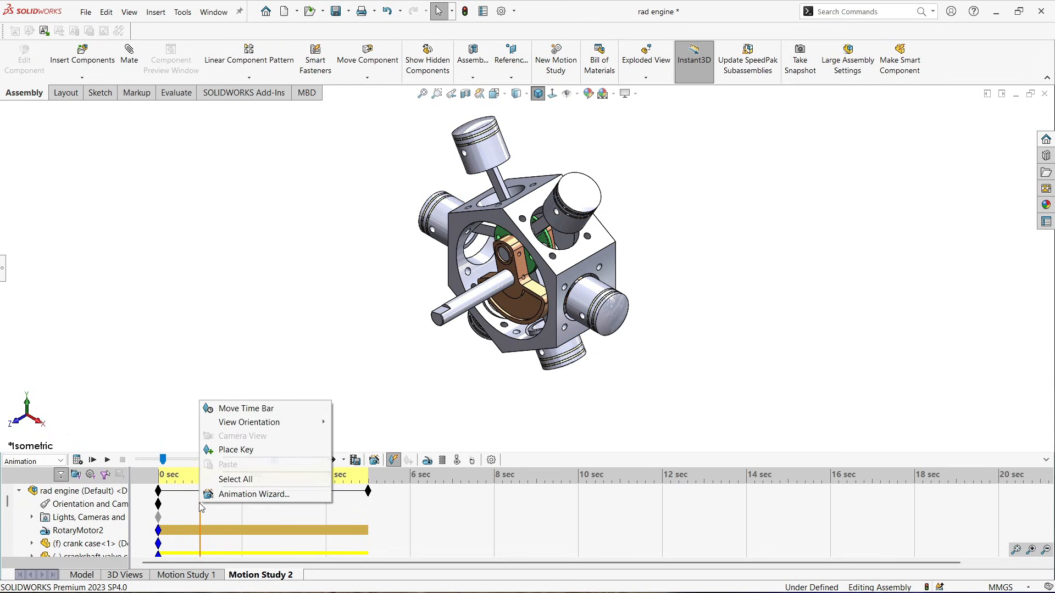
{"action": "left_click", "coordinate": [237, 449]}
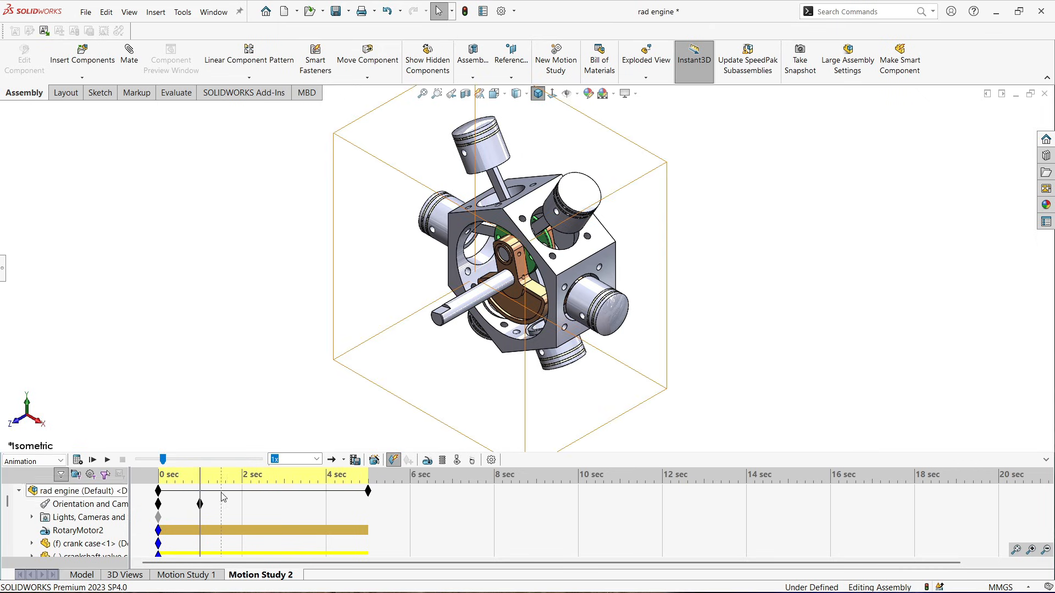
{"action": "right_click", "coordinate": [245, 509]}
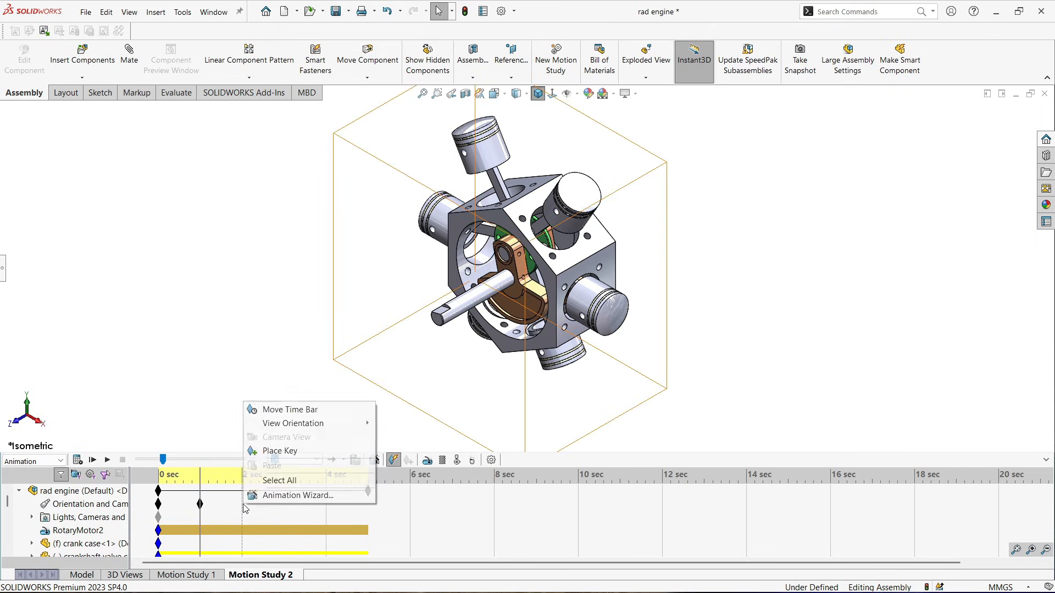
{"action": "left_click", "coordinate": [276, 451]}
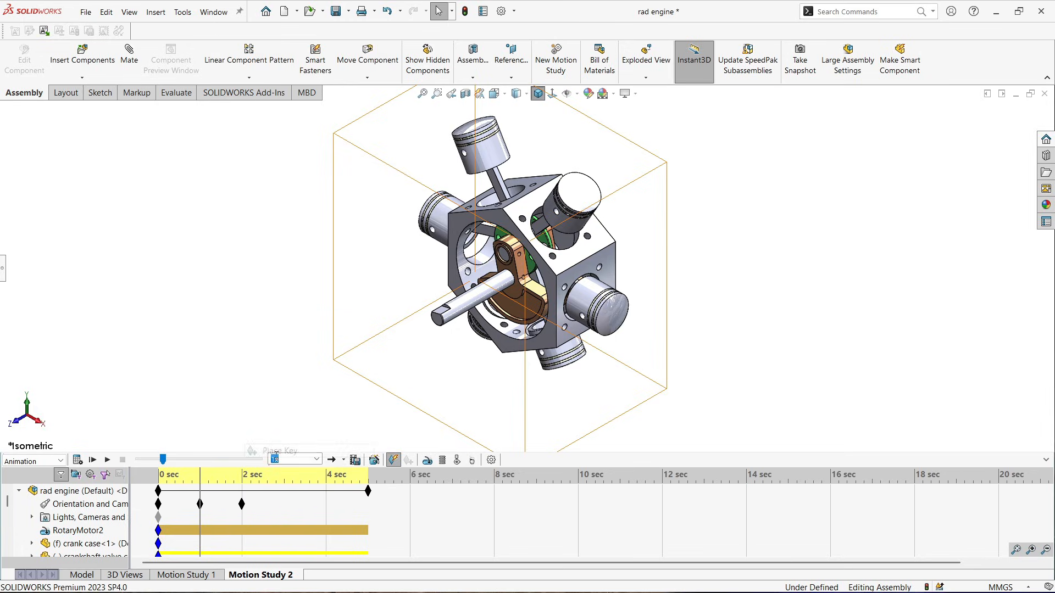
Change the 2 sec orientation key to the Front view and play the motion study
{"action": "left_click", "coordinate": [241, 497]}
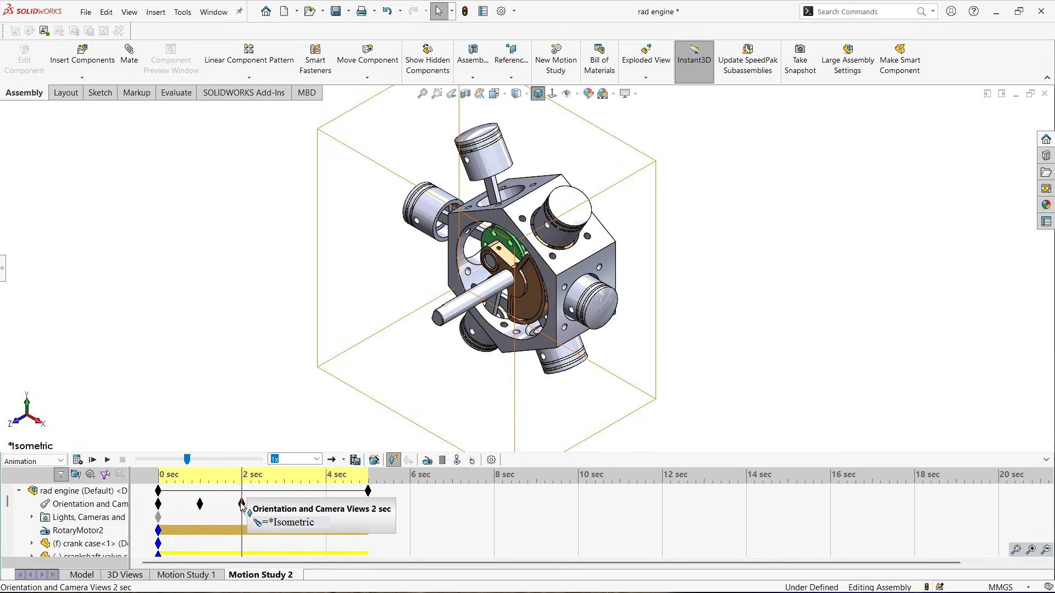
{"action": "right_click", "coordinate": [242, 504]}
{"action": "mouse_move", "coordinate": [288, 381]}
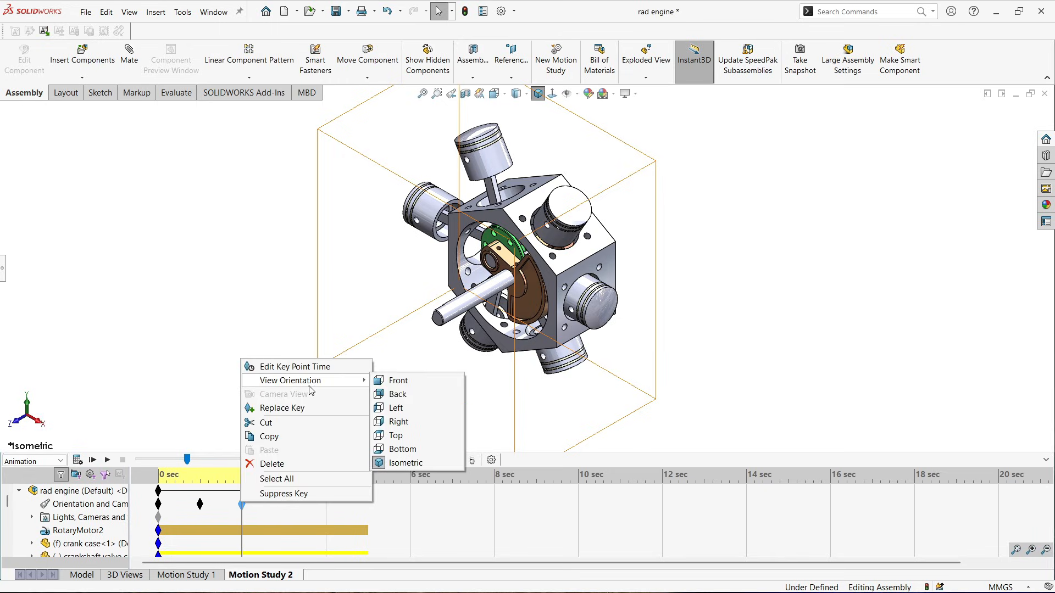
{"action": "left_click", "coordinate": [409, 384]}
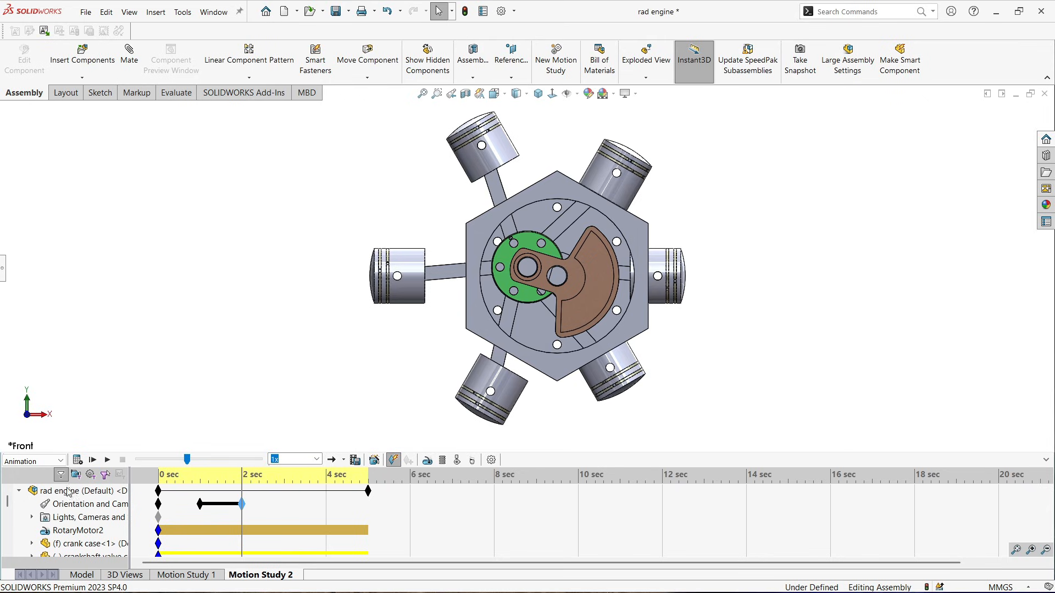
{"action": "left_click", "coordinate": [109, 461]}
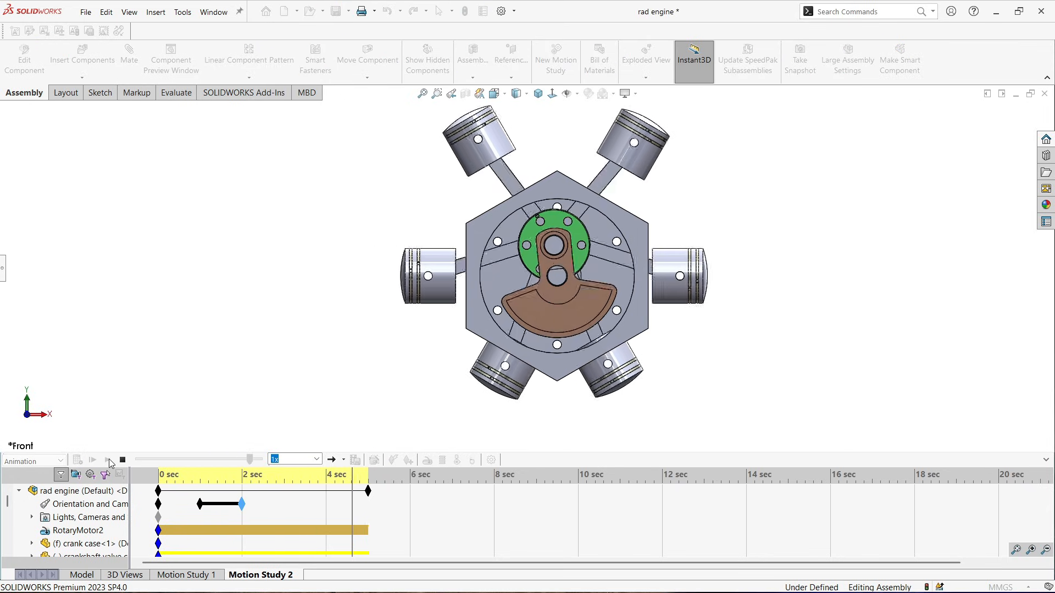
{"action": "left_click", "coordinate": [108, 460]}
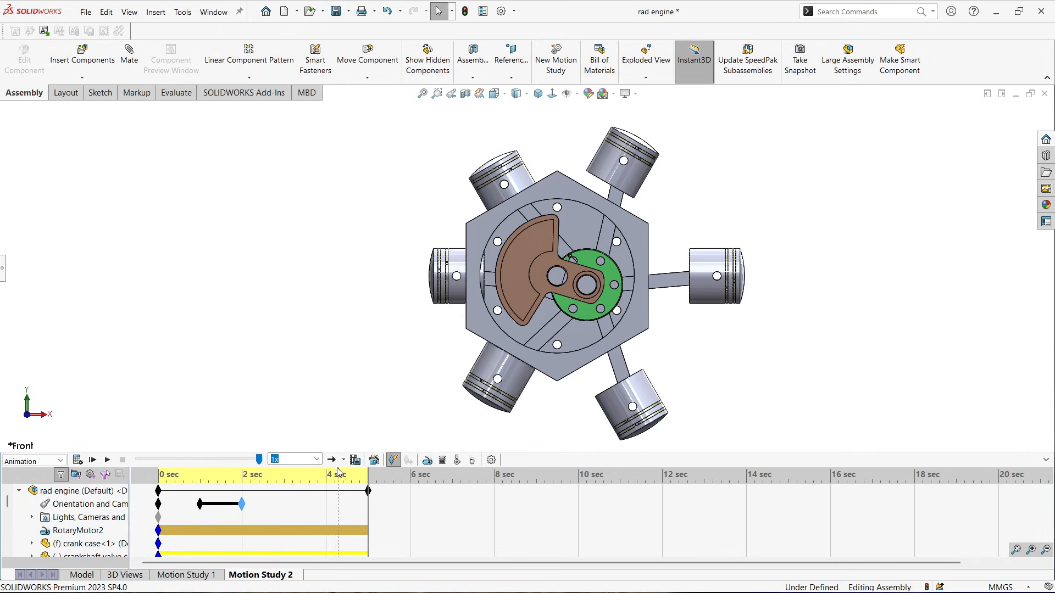
At 3 sec, add a model rotation with the Animation Wizard: Y-axis, 1 counterclockwise rotation, 10 s duration, then play it
{"action": "left_click", "coordinate": [285, 498]}
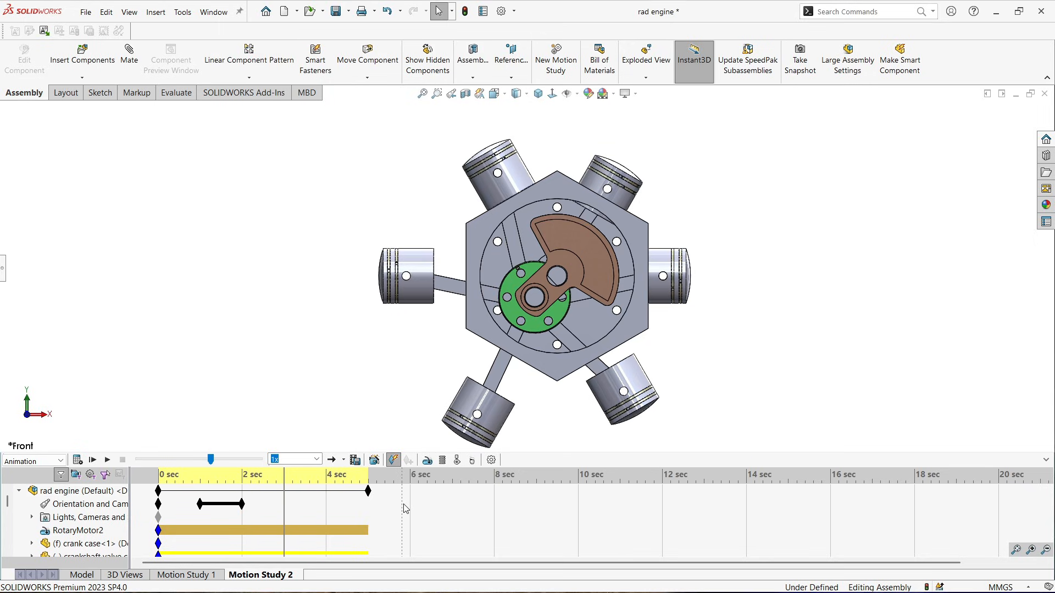
{"action": "left_click", "coordinate": [375, 462]}
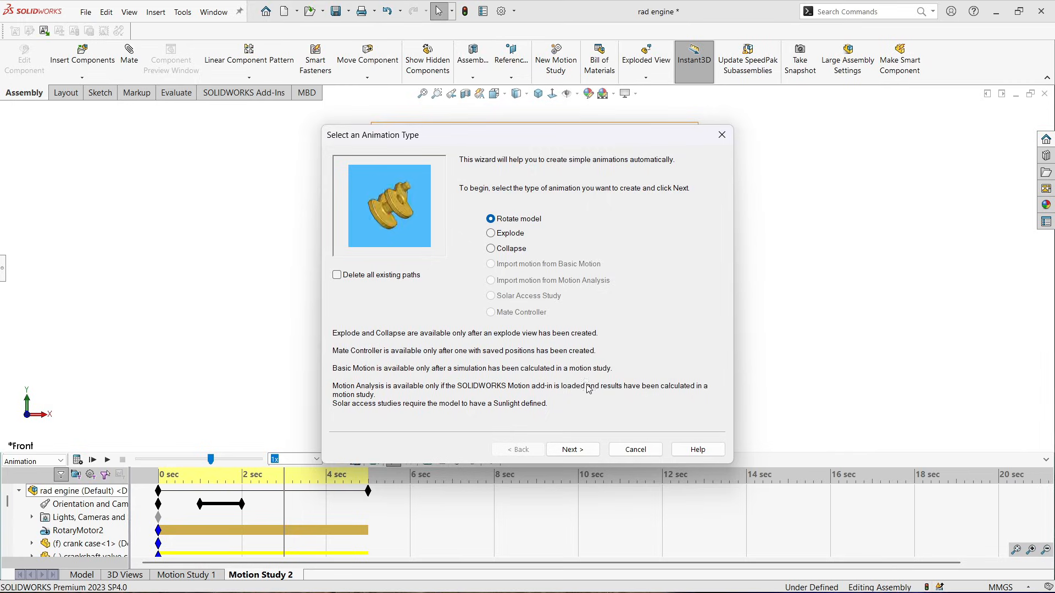
{"action": "left_click", "coordinate": [574, 450]}
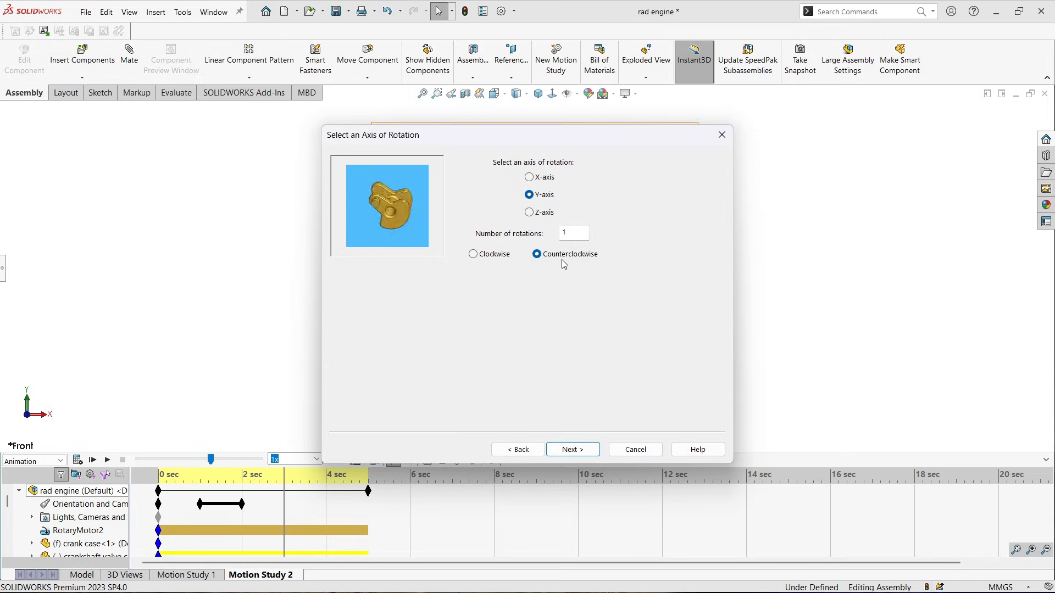
{"action": "left_click", "coordinate": [572, 450]}
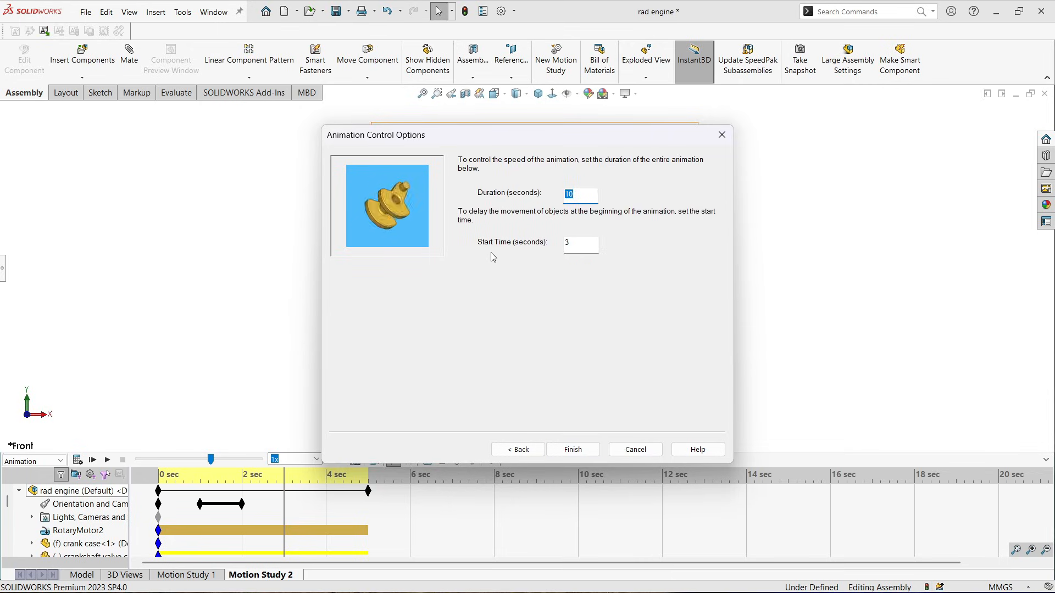
{"action": "left_click", "coordinate": [575, 449]}
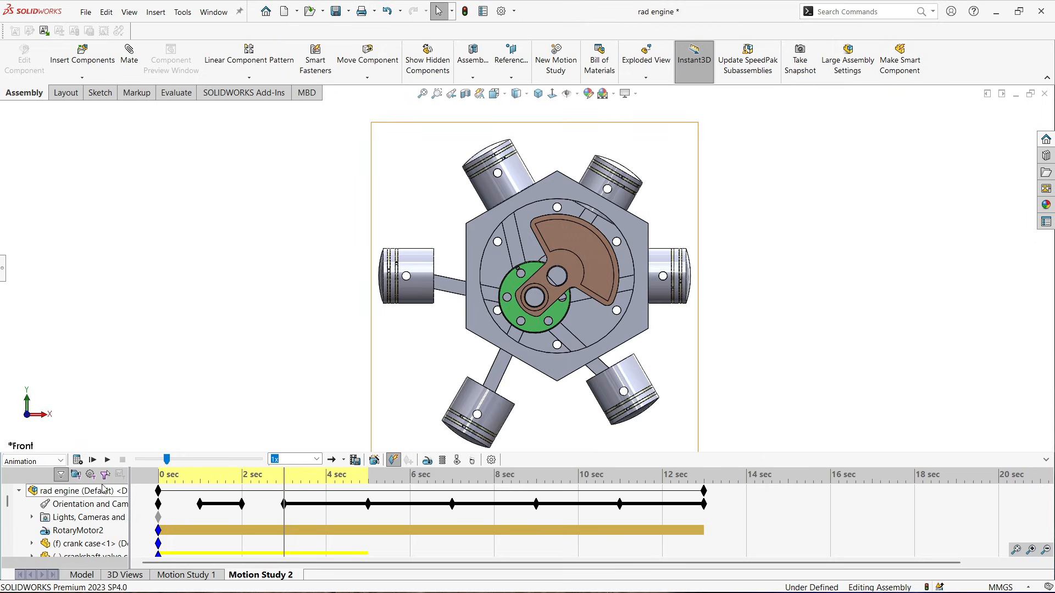
{"action": "left_click", "coordinate": [108, 460]}
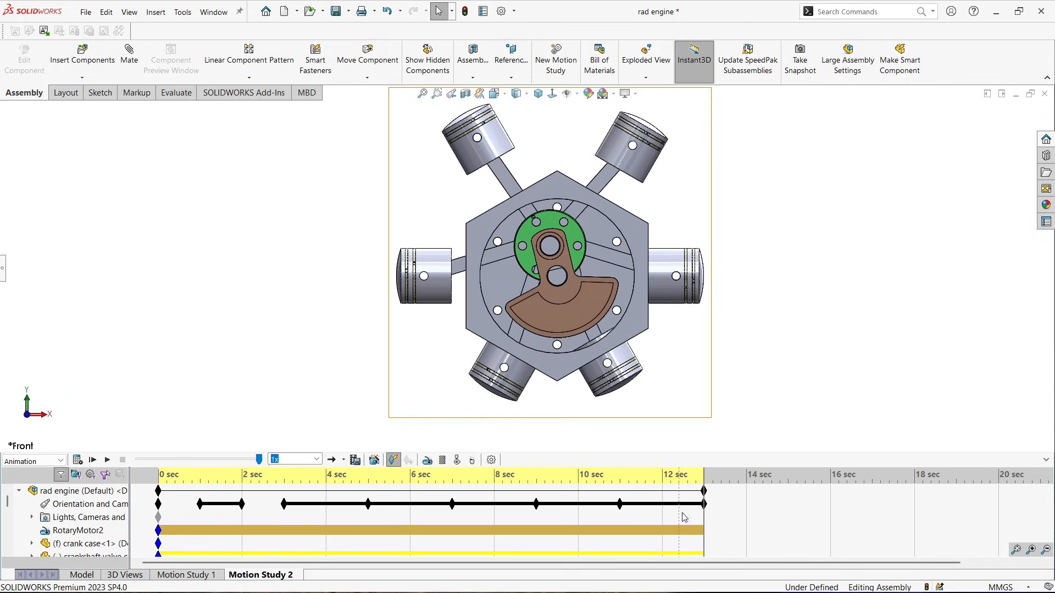
{"action": "left_click", "coordinate": [705, 501]}
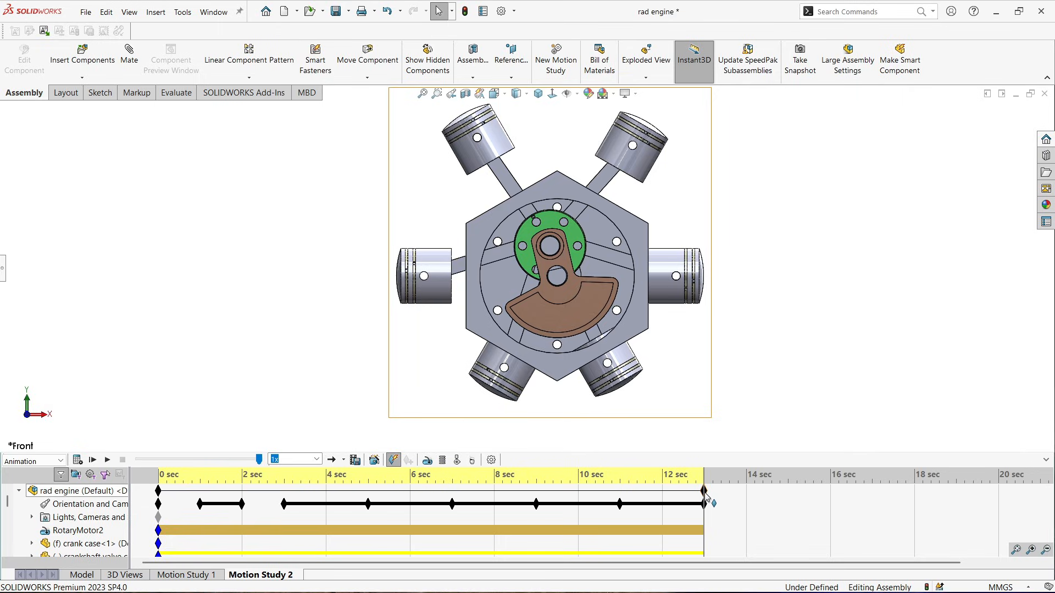
Extend the animation end to 15 sec and place an orientation key at 14 sec
{"action": "left_click_drag", "start_coordinate": [707, 498], "coordinate": [789, 497]}
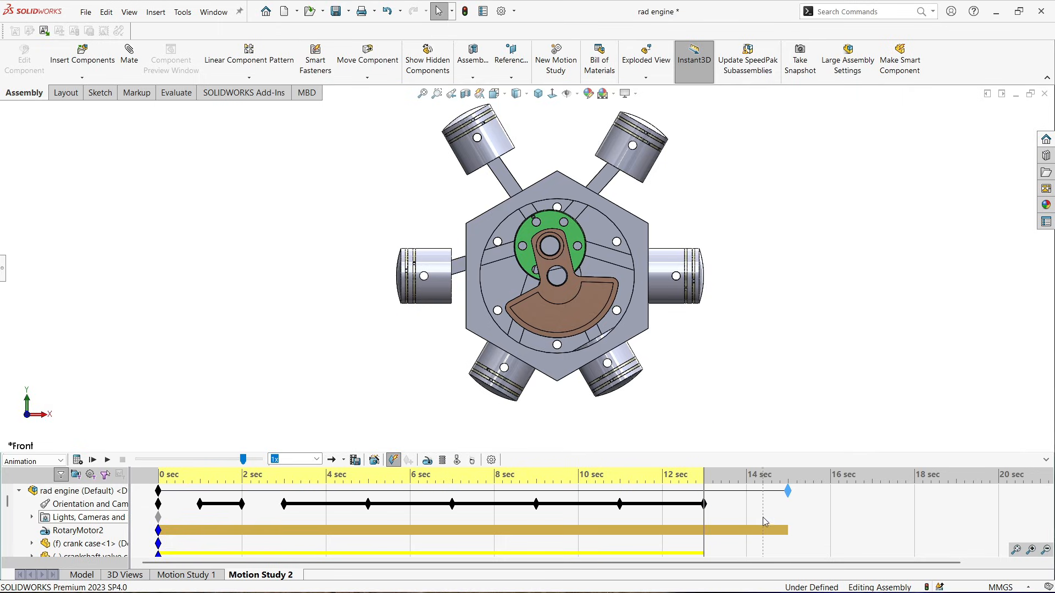
{"action": "left_click", "coordinate": [748, 512]}
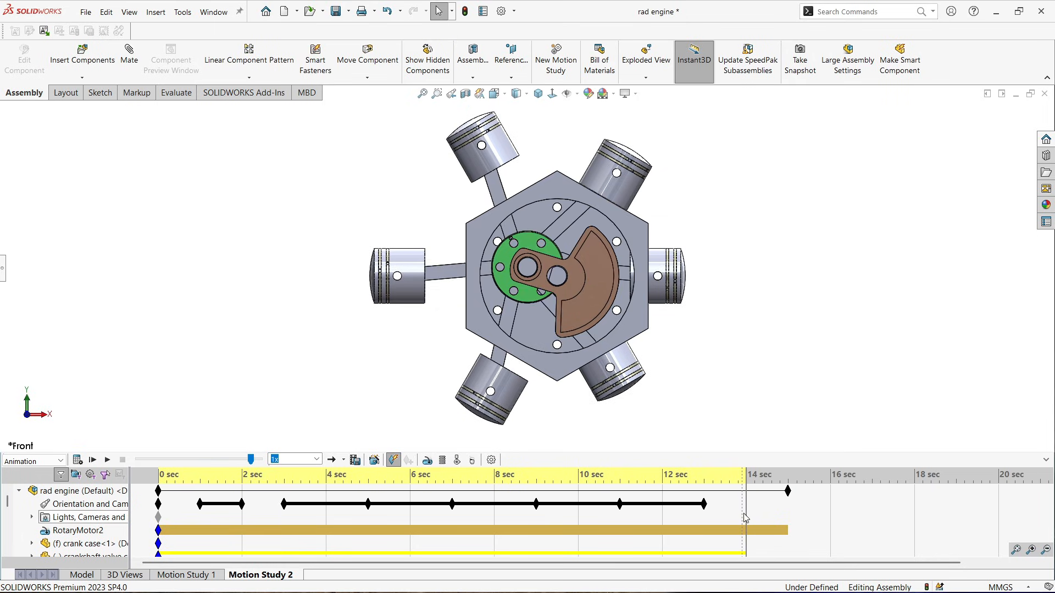
{"action": "right_click", "coordinate": [747, 501]}
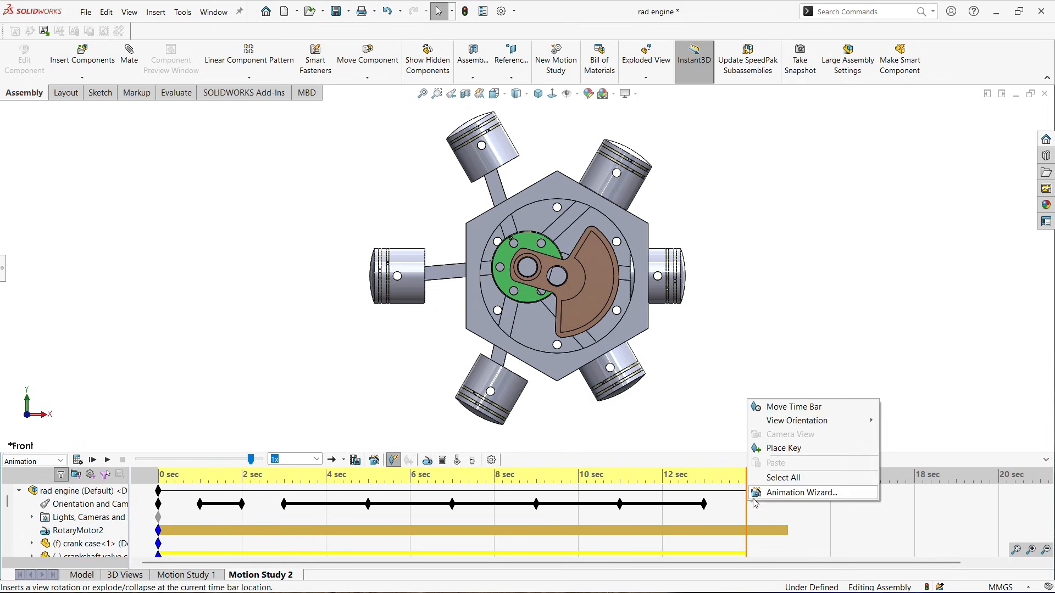
{"action": "left_click", "coordinate": [771, 455]}
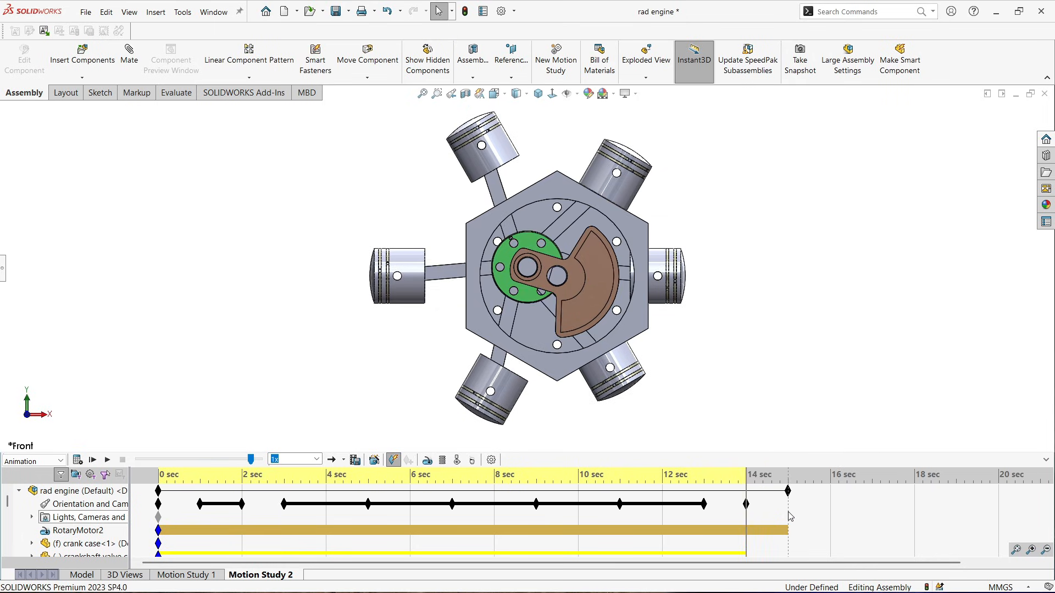
Place an orientation key at 15 sec and set it to the Isometric view
{"action": "left_click", "coordinate": [791, 515]}
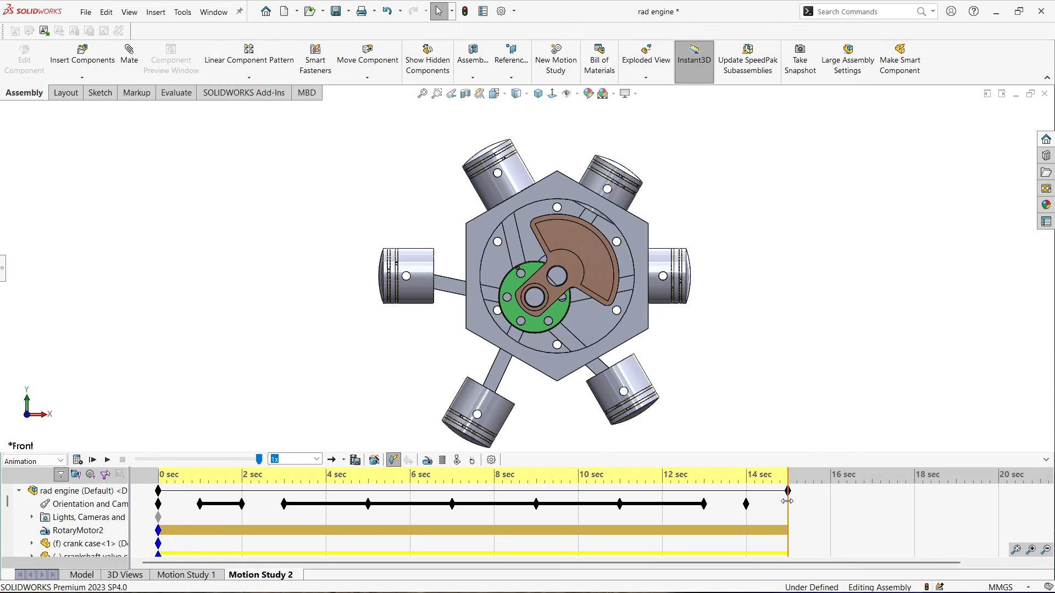
{"action": "right_click", "coordinate": [788, 506]}
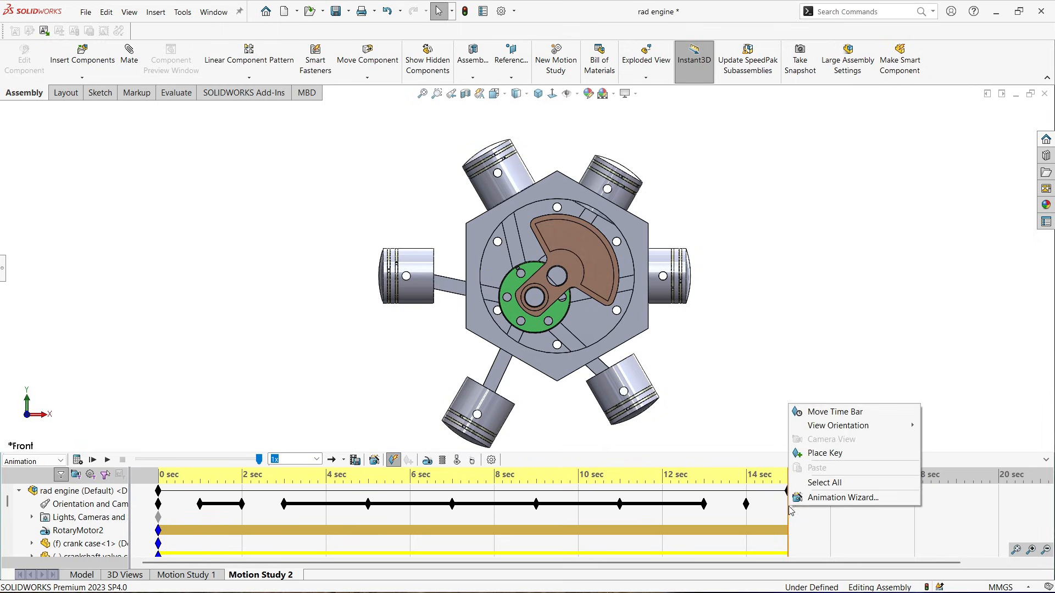
{"action": "left_click", "coordinate": [814, 454]}
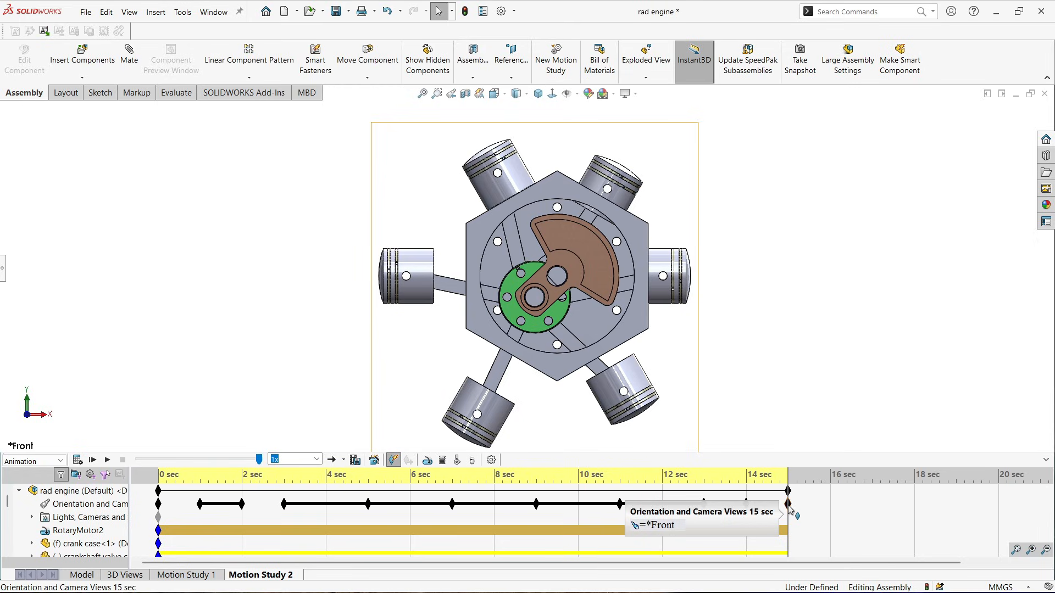
{"action": "right_click", "coordinate": [789, 506]}
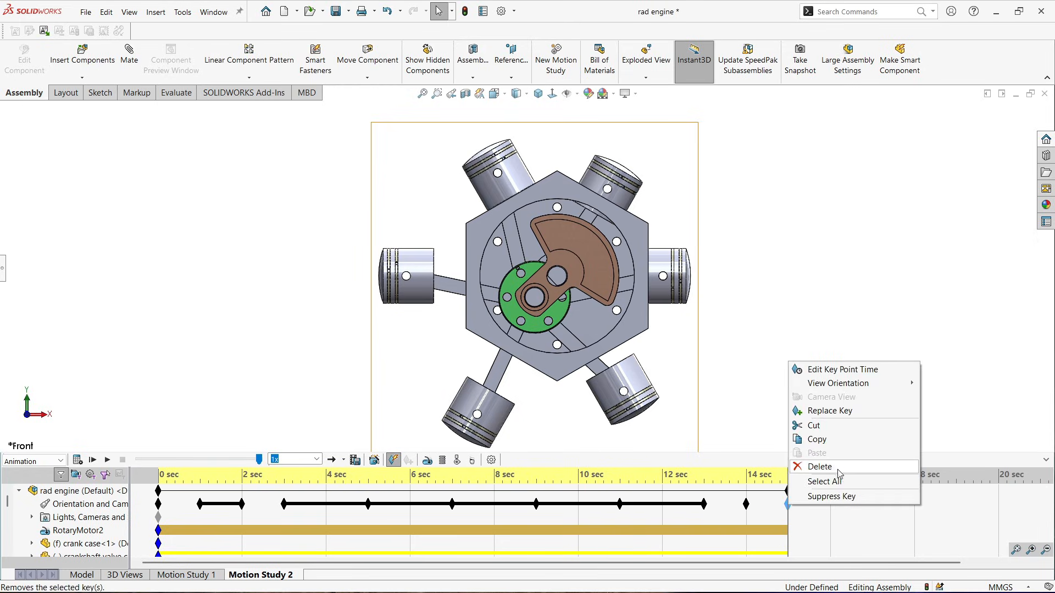
{"action": "mouse_move", "coordinate": [848, 390]}
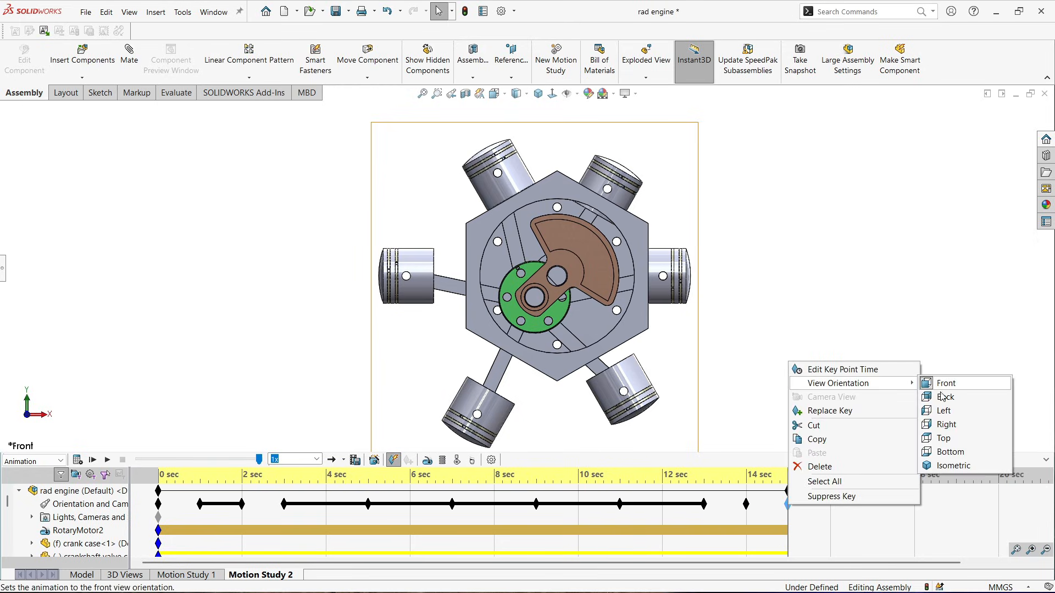
{"action": "left_click", "coordinate": [954, 466]}
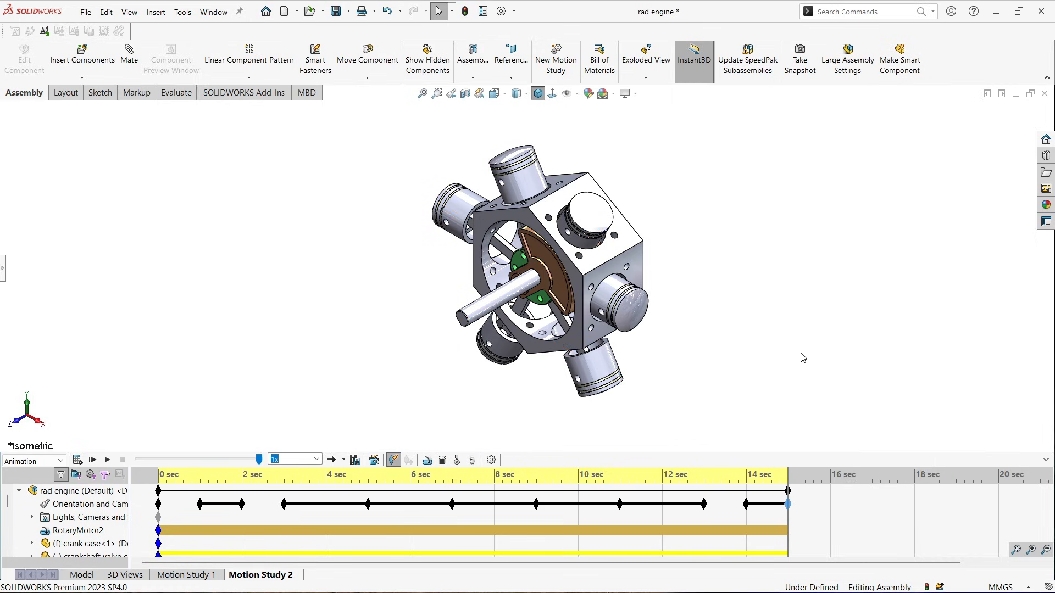
Extend the animation end key to 16 sec
{"action": "left_click", "coordinate": [831, 498]}
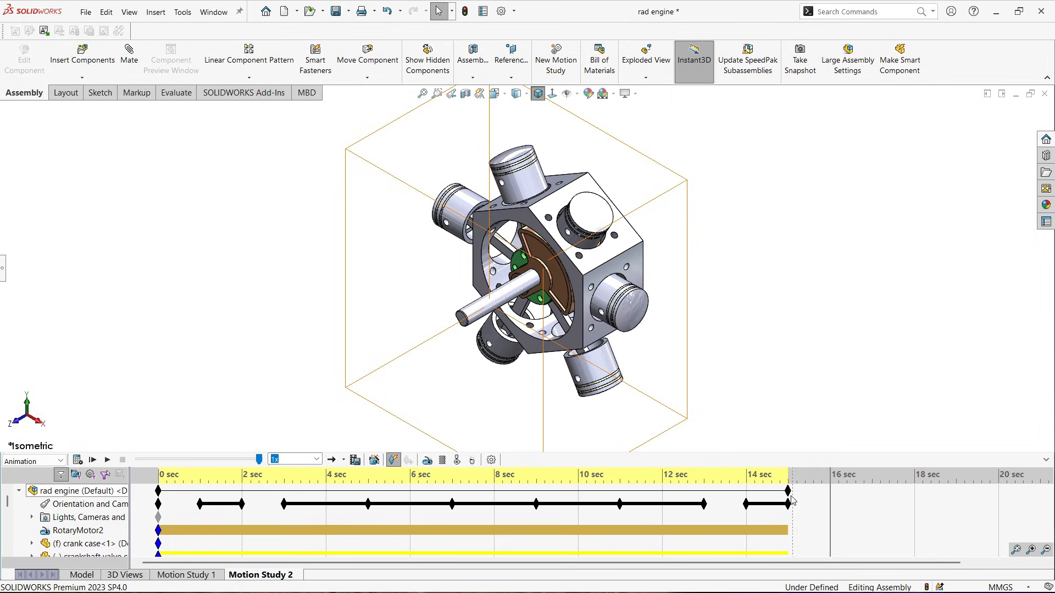
{"action": "left_click_drag", "start_coordinate": [788, 491], "coordinate": [825, 496]}
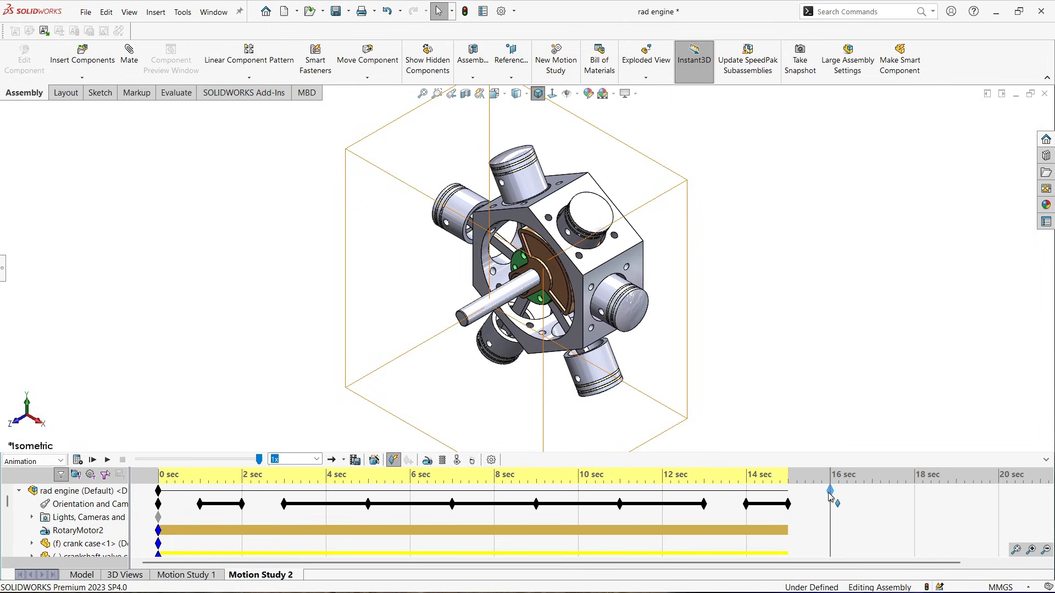
{"action": "left_click_drag", "start_coordinate": [828, 497], "coordinate": [829, 497]}
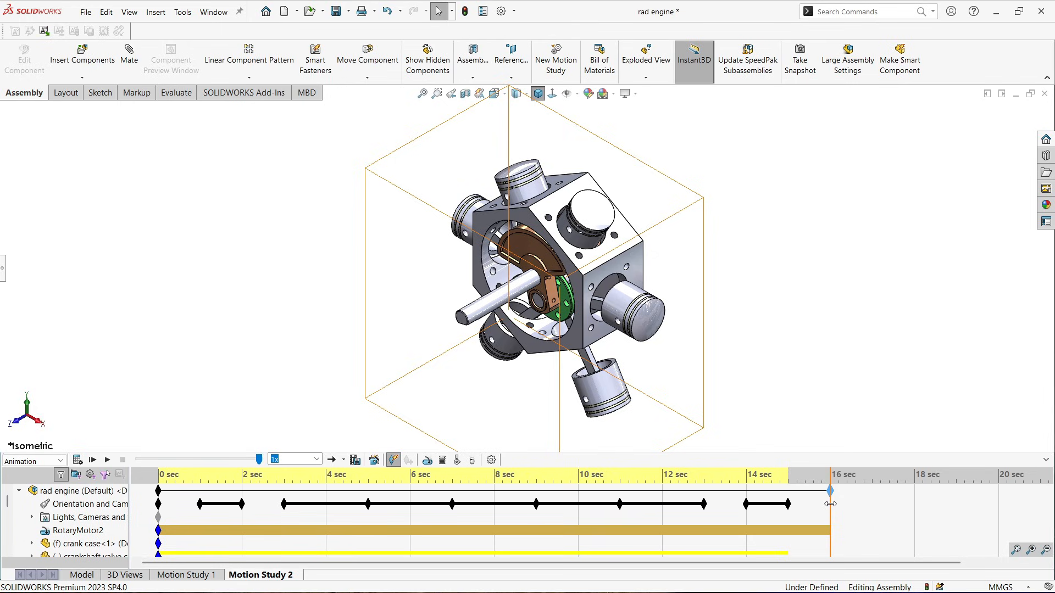
Add an Explode animation at 16 sec with the Animation Wizard and play the motion study
{"action": "left_click", "coordinate": [375, 461]}
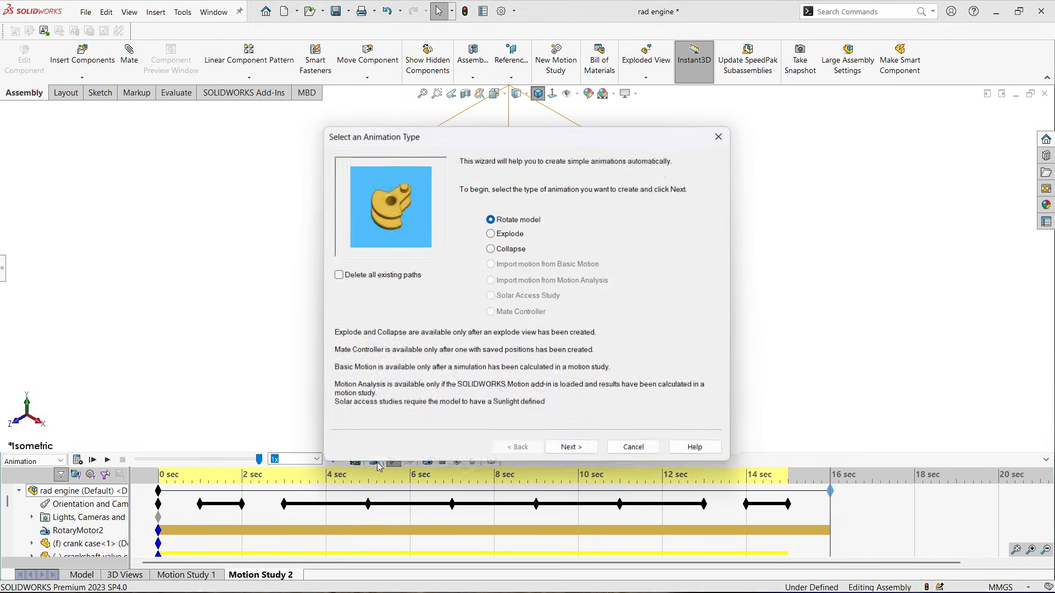
{"action": "left_click", "coordinate": [500, 237]}
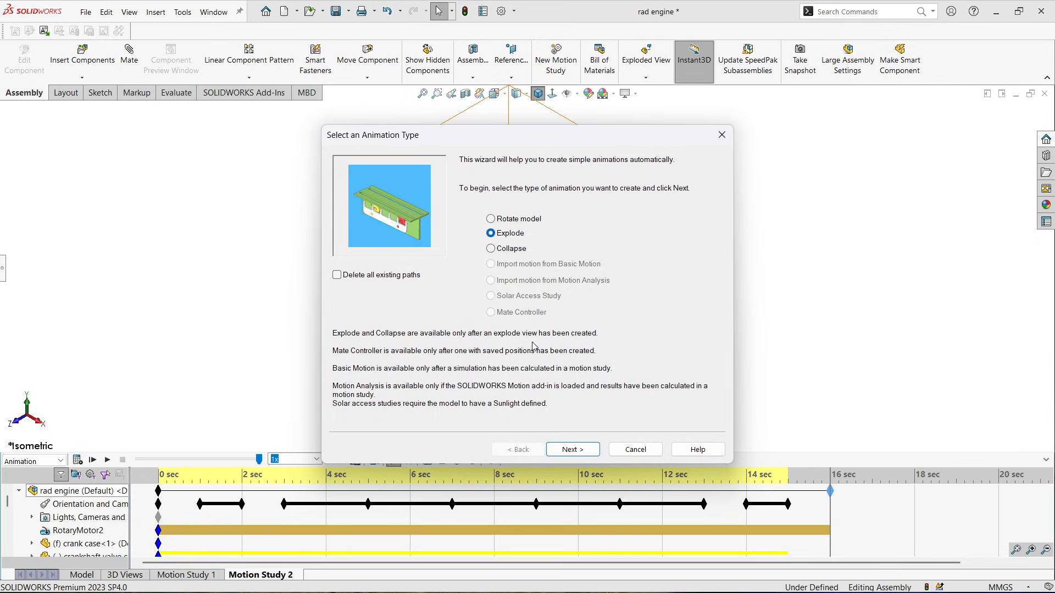
{"action": "left_click", "coordinate": [576, 450]}
{"action": "left_click", "coordinate": [583, 450]}
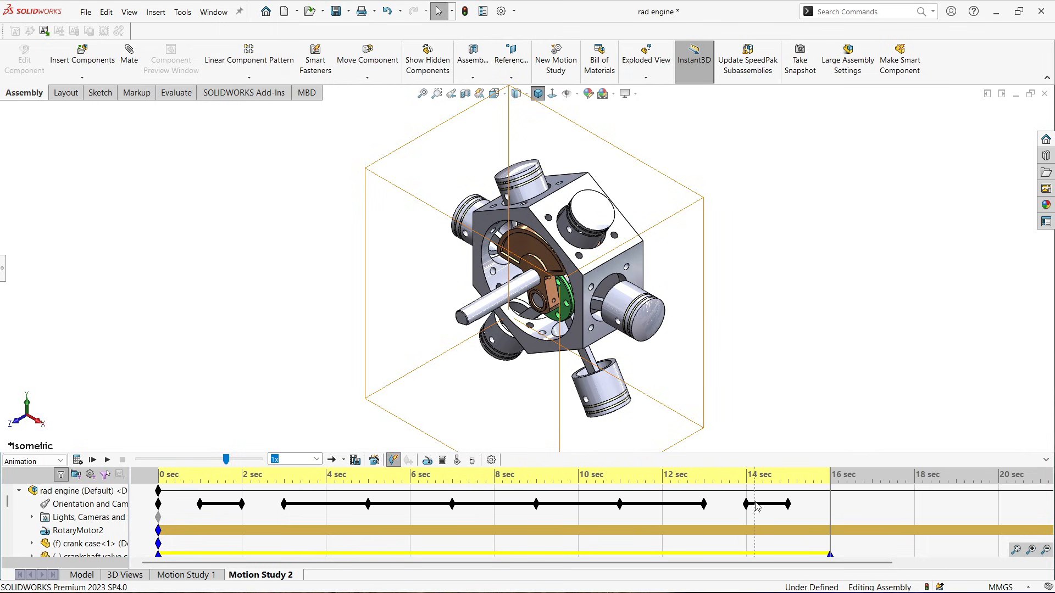
{"action": "scroll", "coordinate": [812, 508], "scroll_direction": "down", "scroll_amount": 3}
{"action": "scroll", "coordinate": [812, 510], "scroll_direction": "up", "scroll_amount": 3}
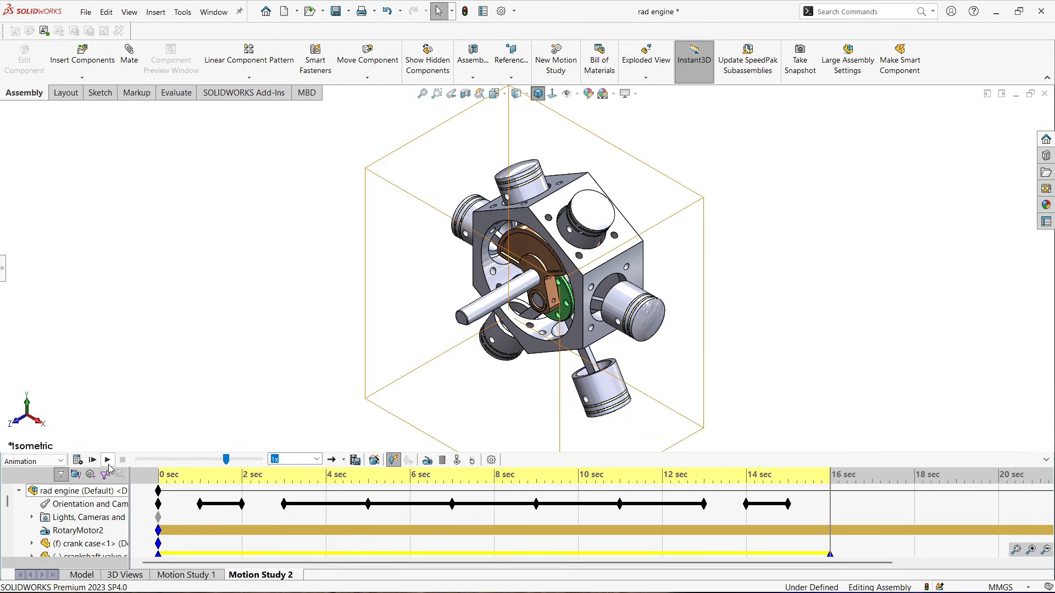
{"action": "left_click", "coordinate": [108, 461]}
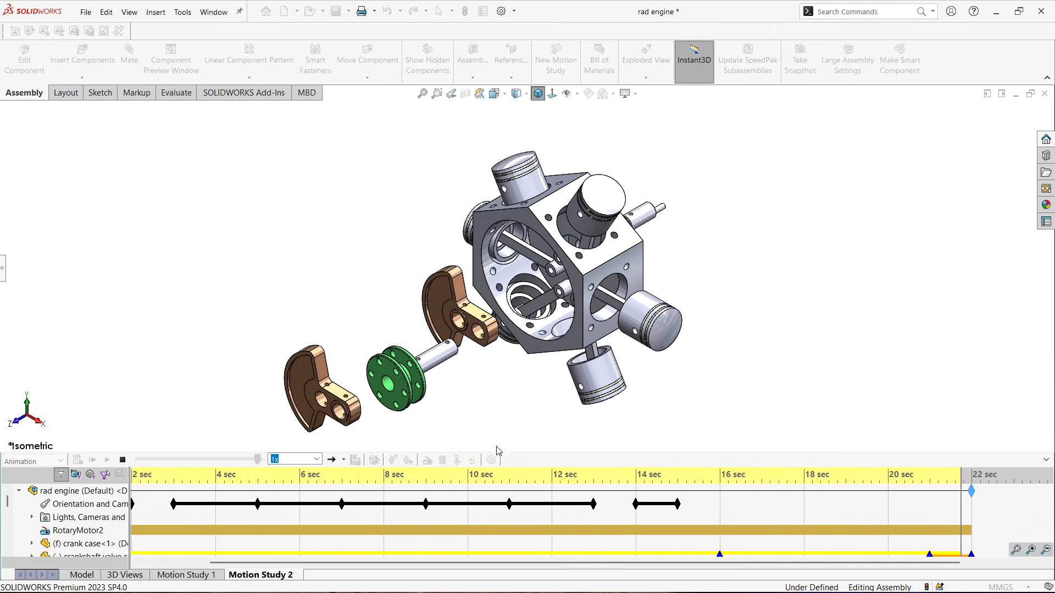
Switch RotaryMotor2 off at 16 sec, then play and recalculate the motion study
{"action": "left_click", "coordinate": [709, 510]}
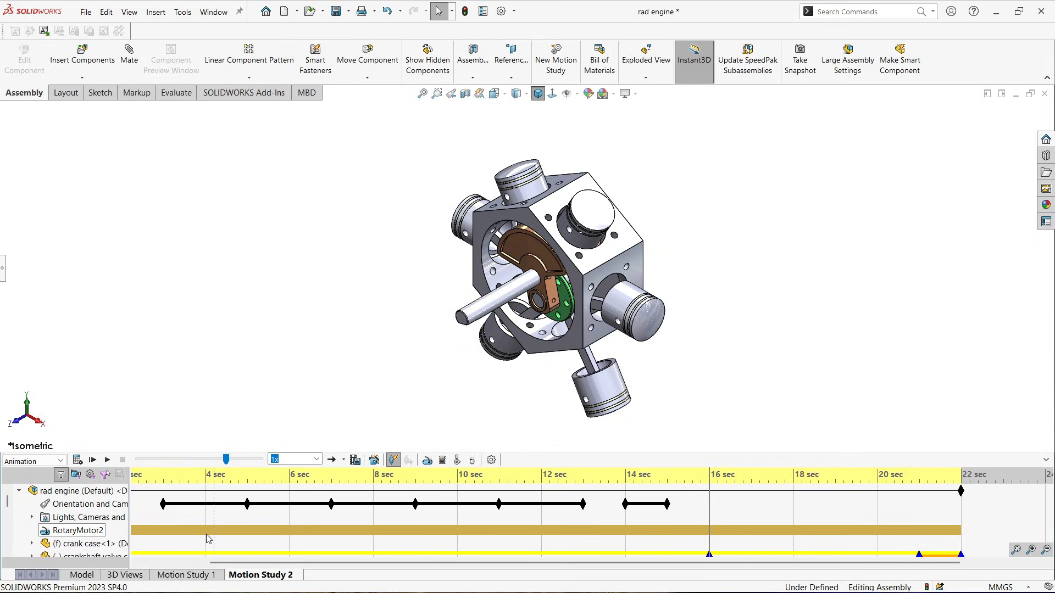
{"action": "right_click", "coordinate": [710, 531]}
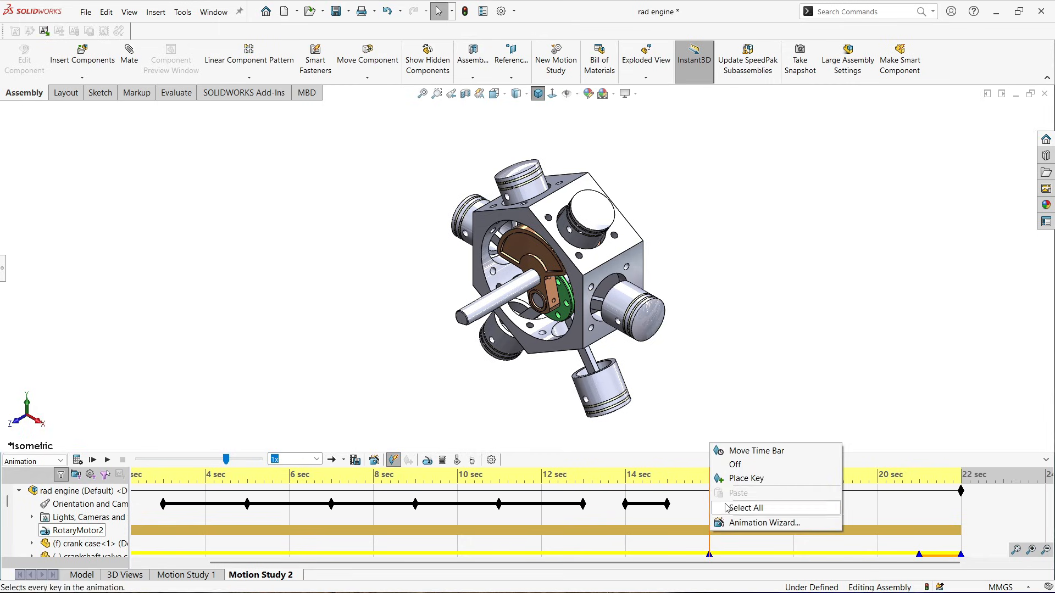
{"action": "left_click", "coordinate": [736, 466]}
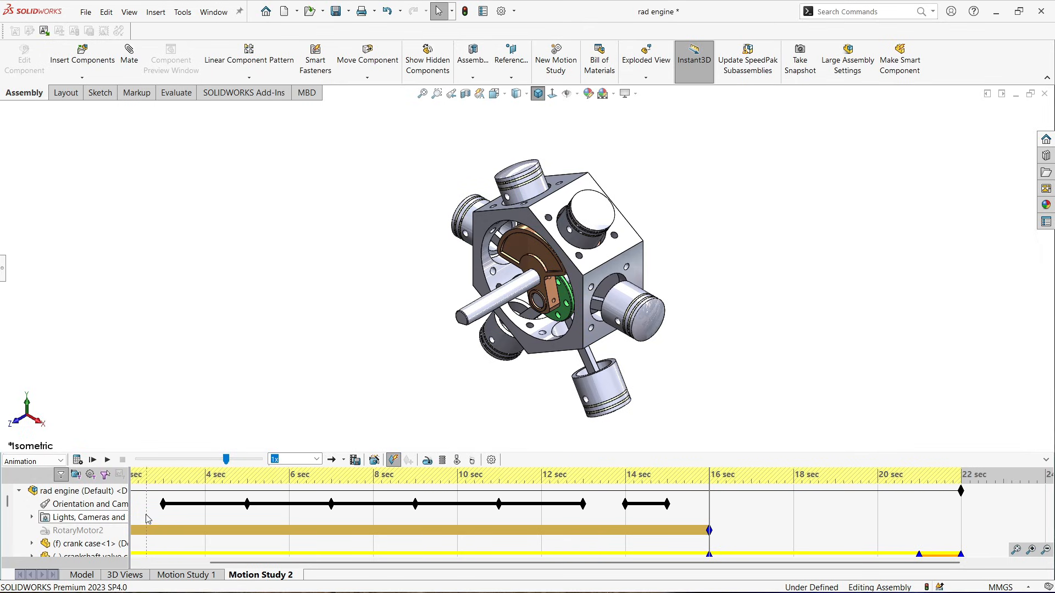
{"action": "left_click", "coordinate": [107, 460]}
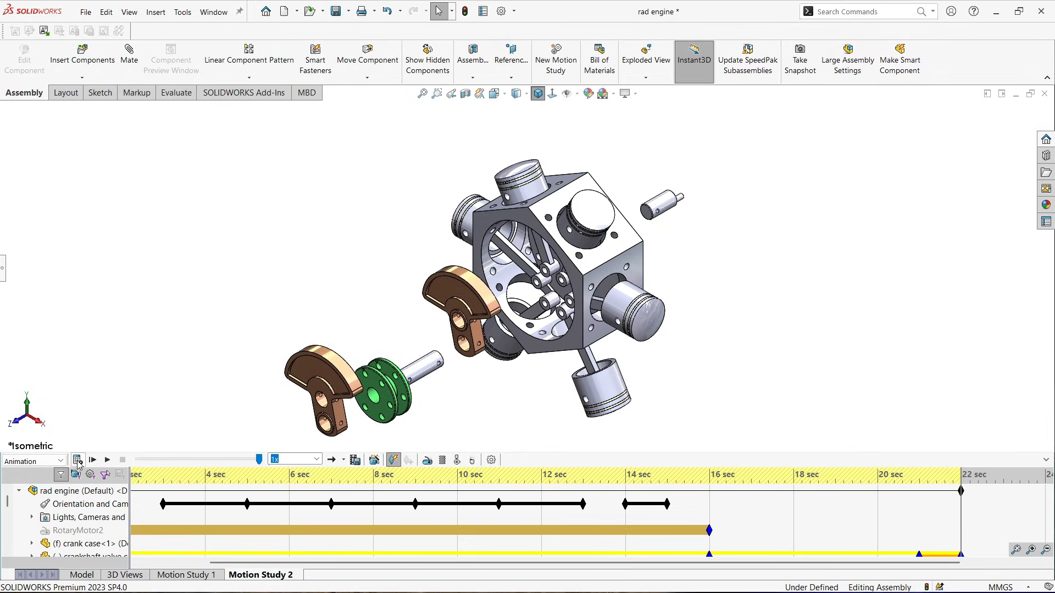
{"action": "left_click", "coordinate": [77, 461]}
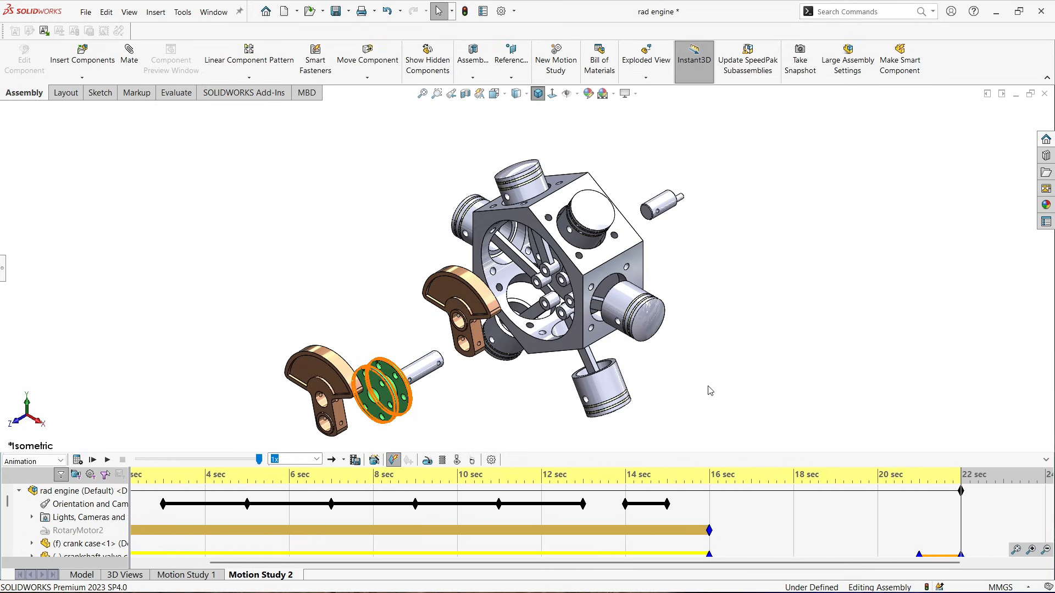
Place an orientation and camera key at 16 sec
{"action": "left_click", "coordinate": [711, 507]}
{"action": "right_click", "coordinate": [711, 508]}
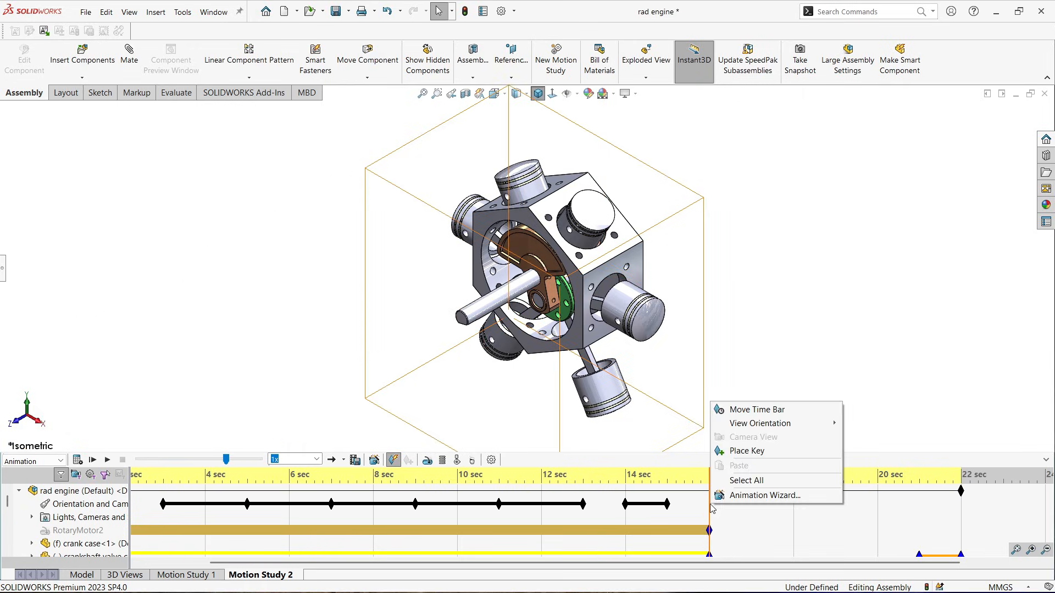
{"action": "left_click", "coordinate": [746, 452]}
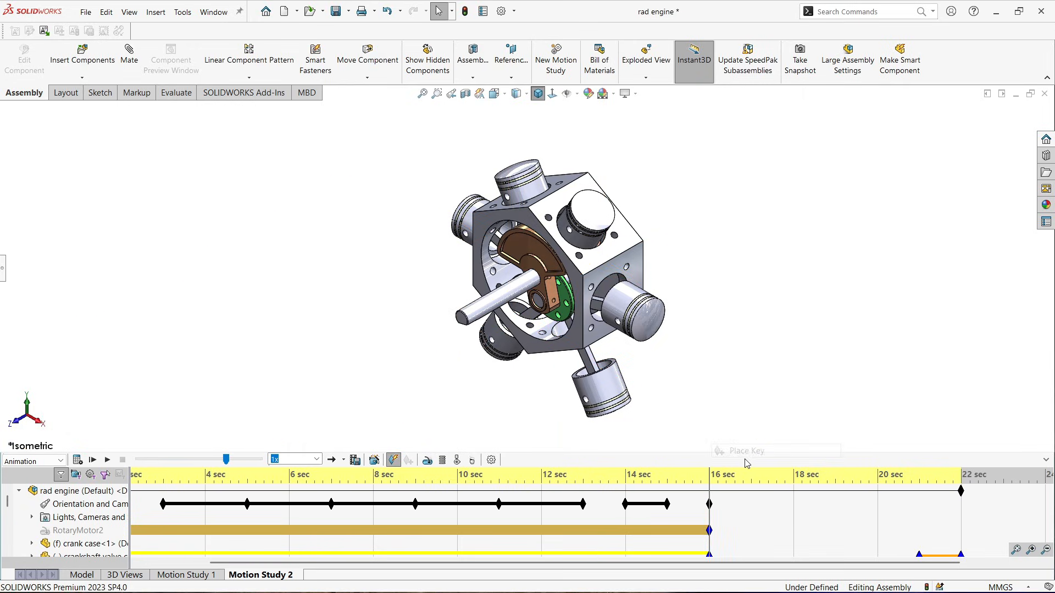
Place an orientation key at 22 sec, set it to the Isometric view, and play the study from the start
{"action": "left_click", "coordinate": [962, 516]}
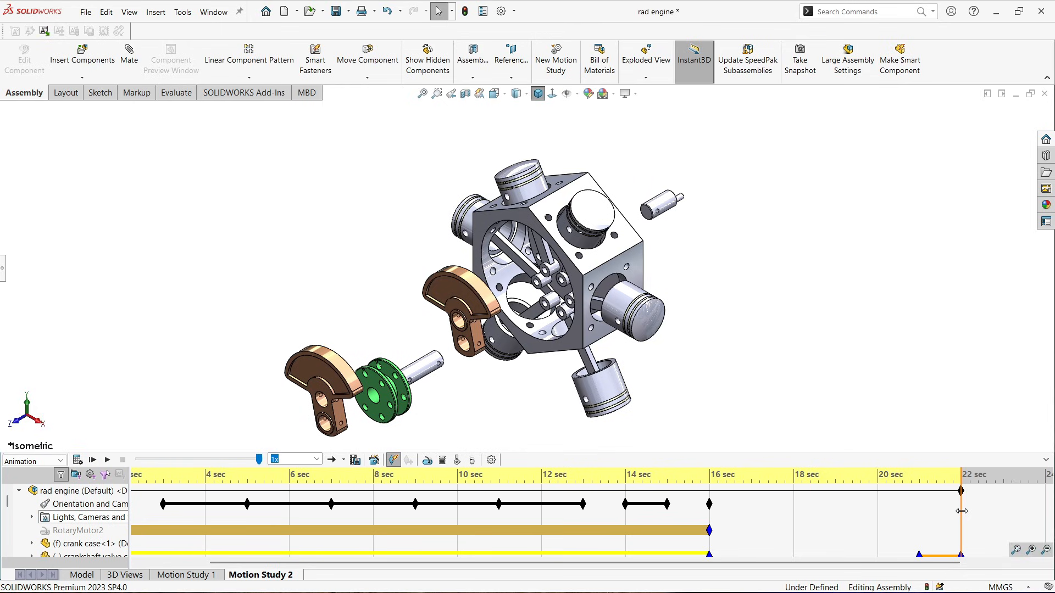
{"action": "right_click", "coordinate": [961, 512]}
{"action": "left_click", "coordinate": [956, 520]}
{"action": "right_click", "coordinate": [962, 509]}
{"action": "left_click", "coordinate": [956, 458]}
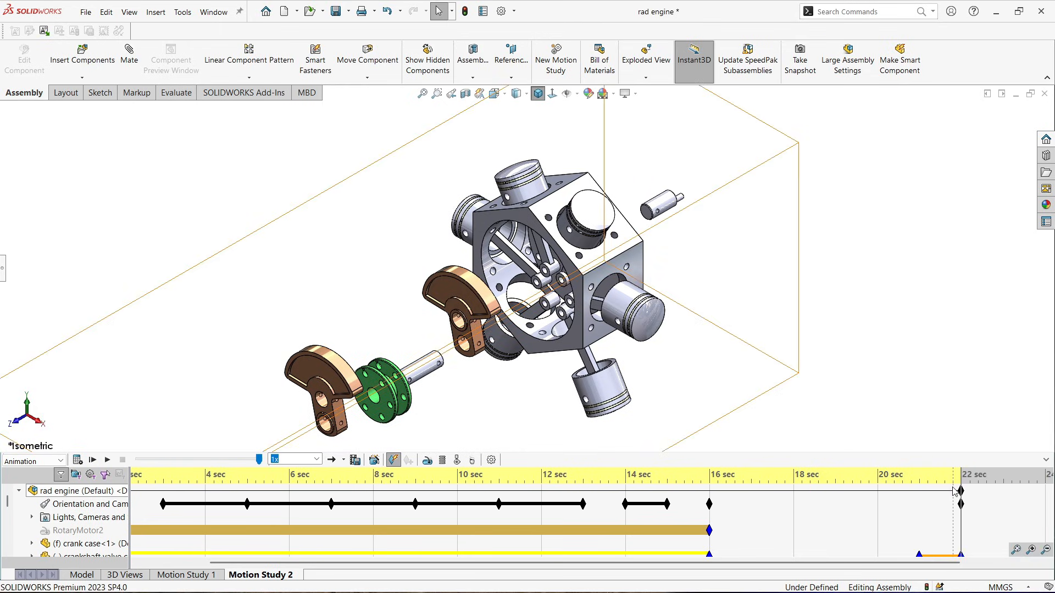
{"action": "right_click", "coordinate": [961, 507]}
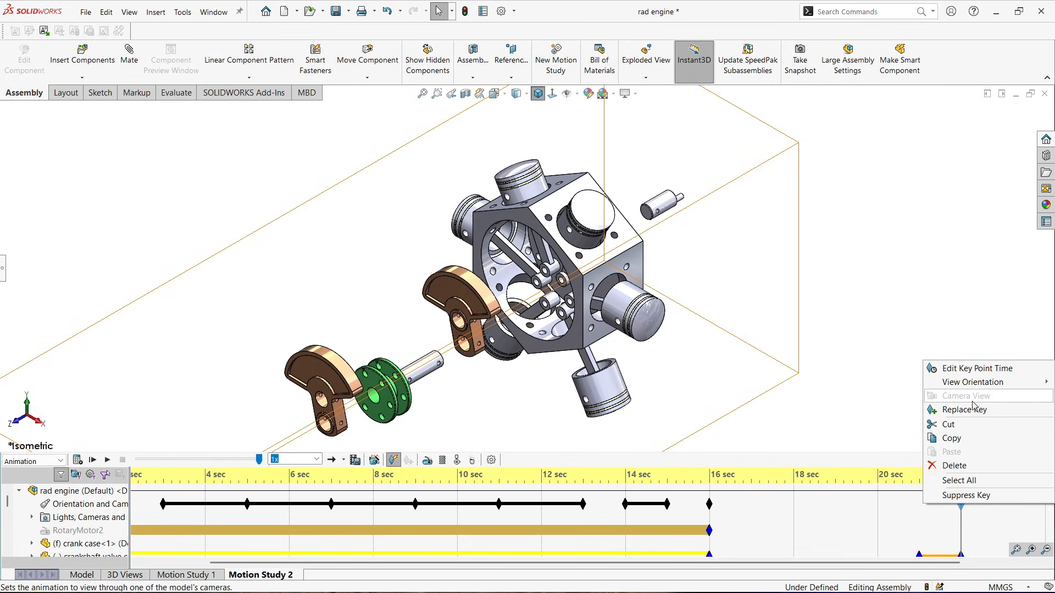
{"action": "mouse_move", "coordinate": [972, 386]}
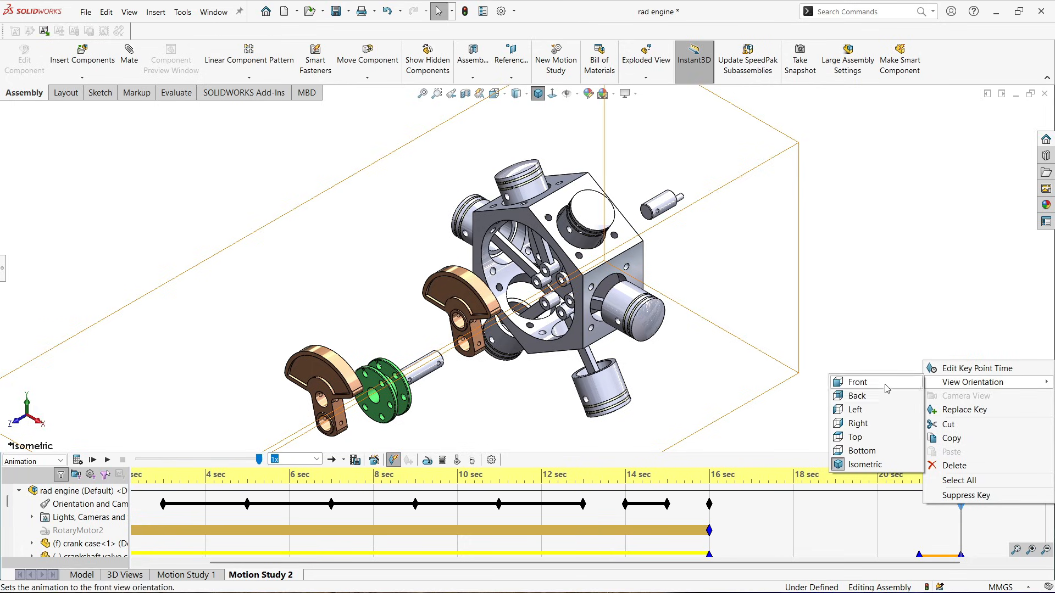
{"action": "left_click", "coordinate": [868, 464]}
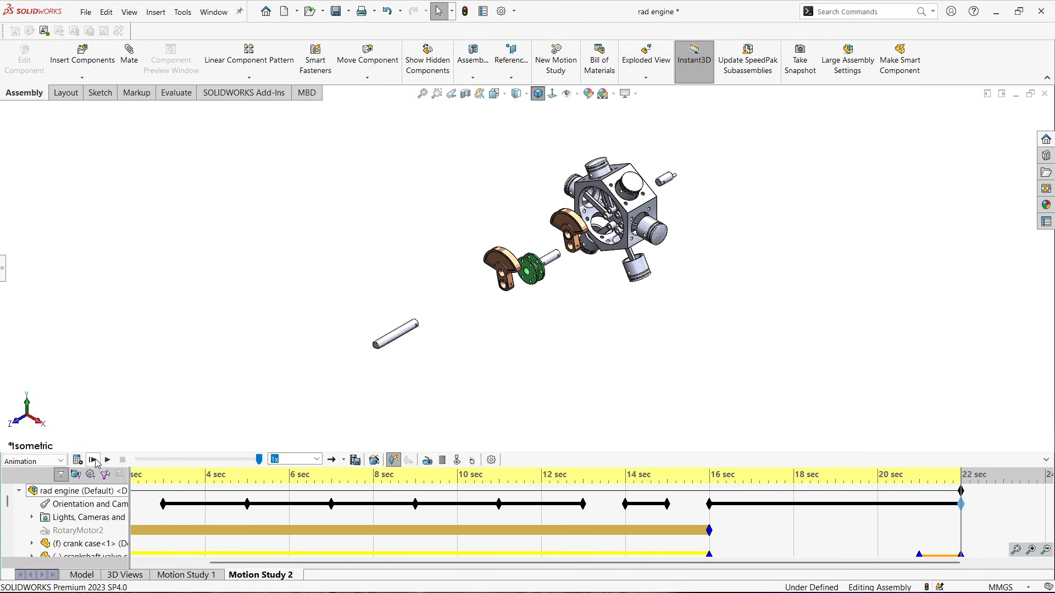
{"action": "left_click", "coordinate": [93, 460]}
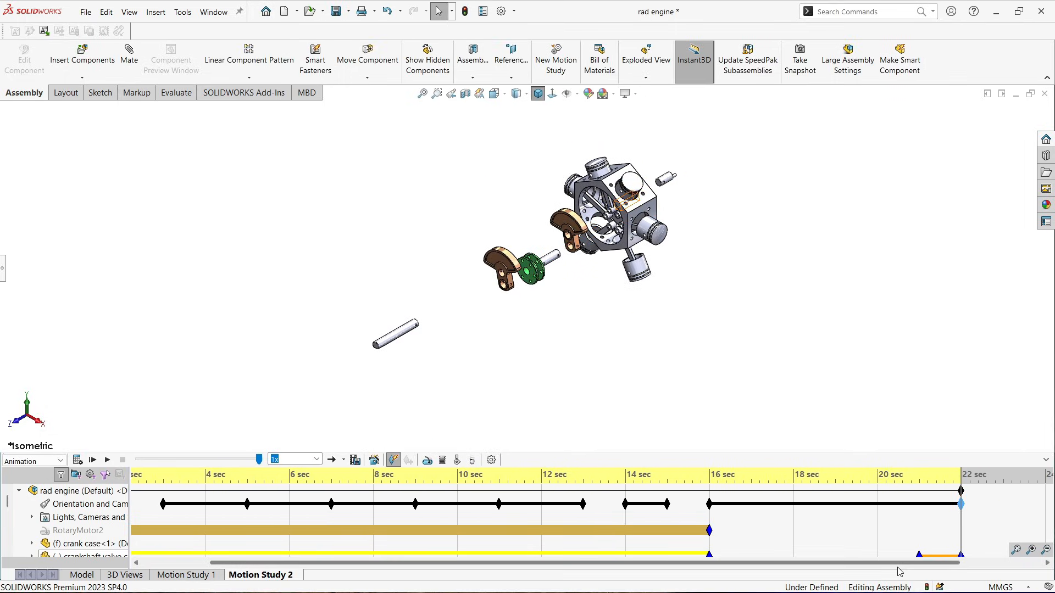
Add a Collapse animation starting at 23 sec with the Animation Wizard and play the motion study
{"action": "left_click_drag", "start_coordinate": [897, 565], "coordinate": [1010, 562]}
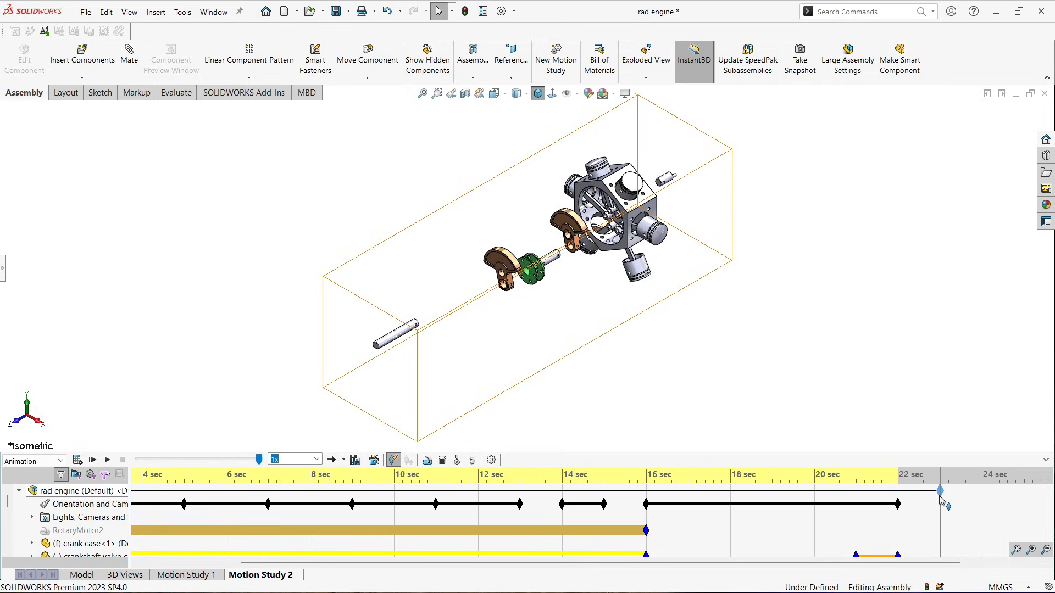
{"action": "left_click", "coordinate": [374, 461]}
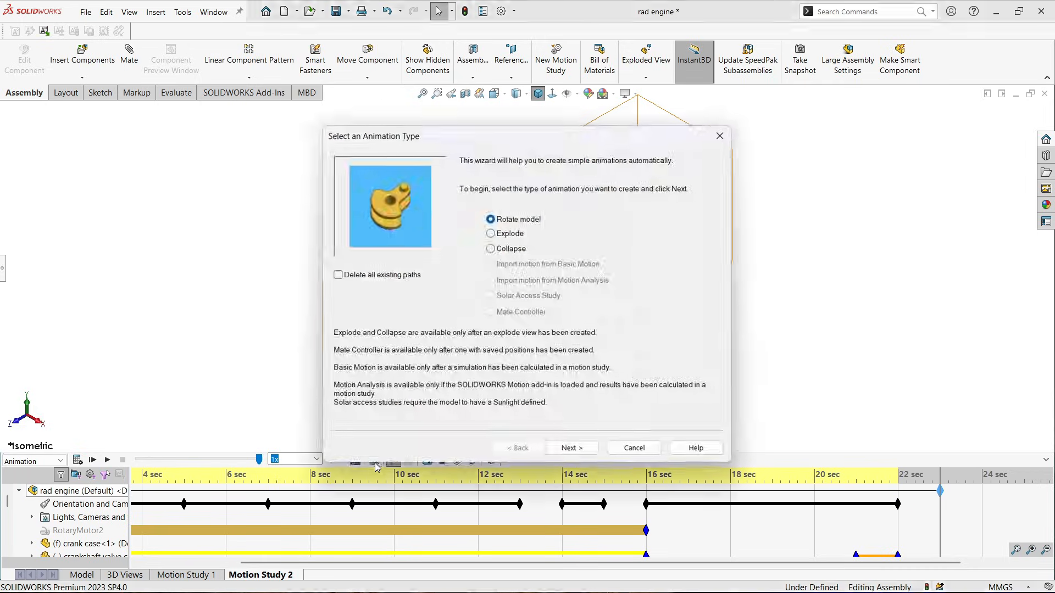
{"action": "left_click", "coordinate": [505, 249]}
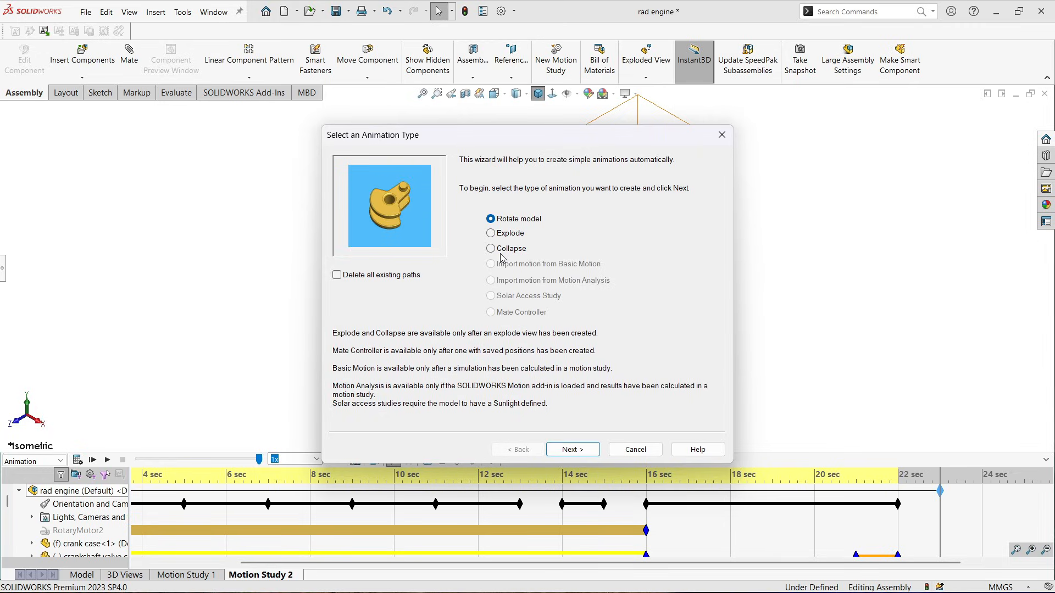
{"action": "left_click", "coordinate": [569, 449]}
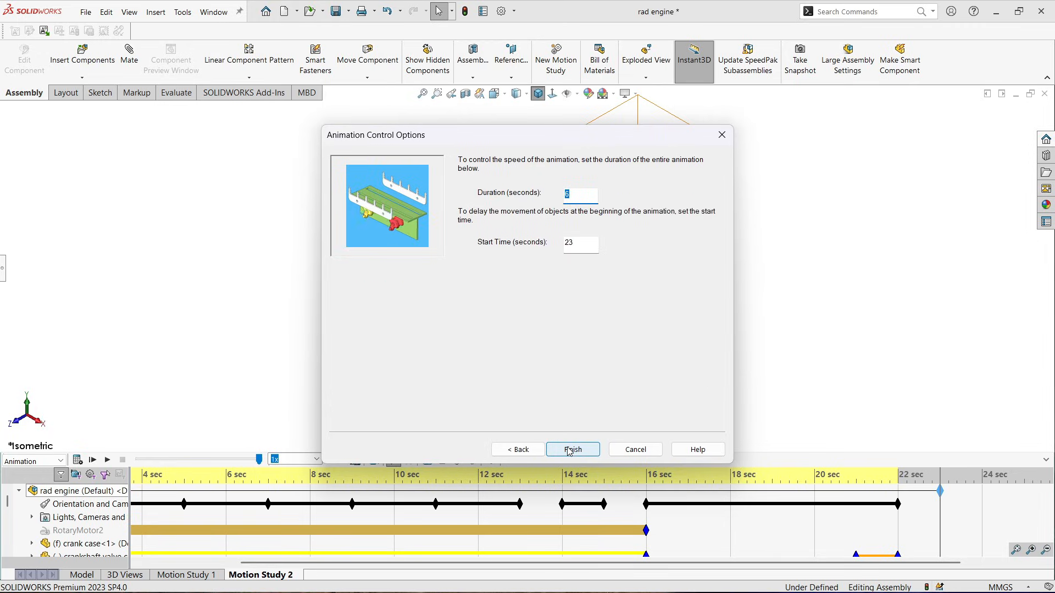
{"action": "left_click", "coordinate": [574, 451]}
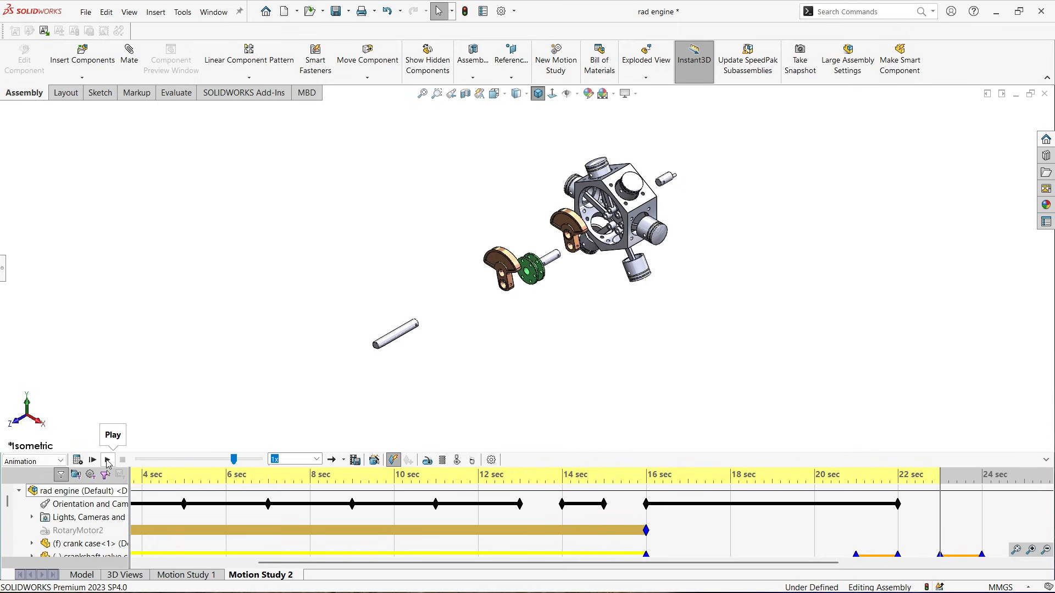
{"action": "left_click", "coordinate": [108, 460]}
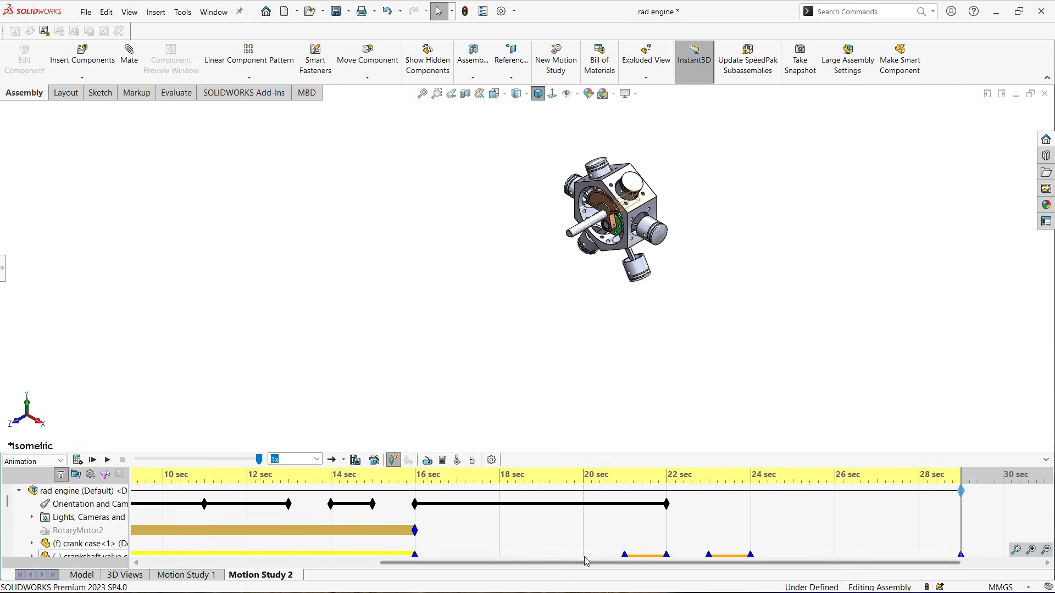
Place a key on RotaryMotor2 at 30 sec
{"action": "left_click_drag", "start_coordinate": [669, 566], "coordinate": [744, 568]}
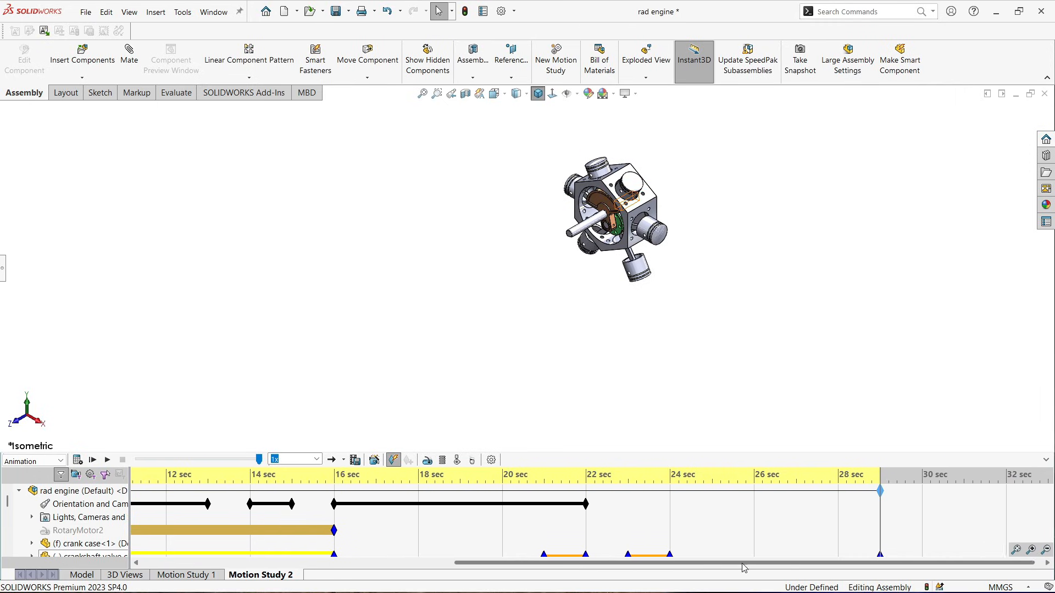
{"action": "left_click", "coordinate": [869, 491]}
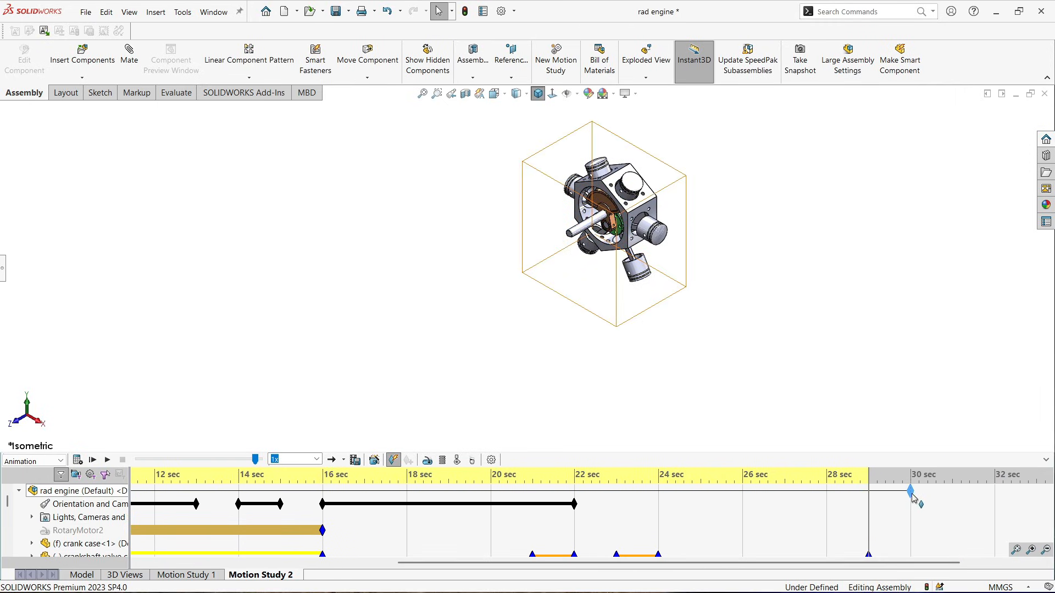
{"action": "left_click", "coordinate": [912, 526]}
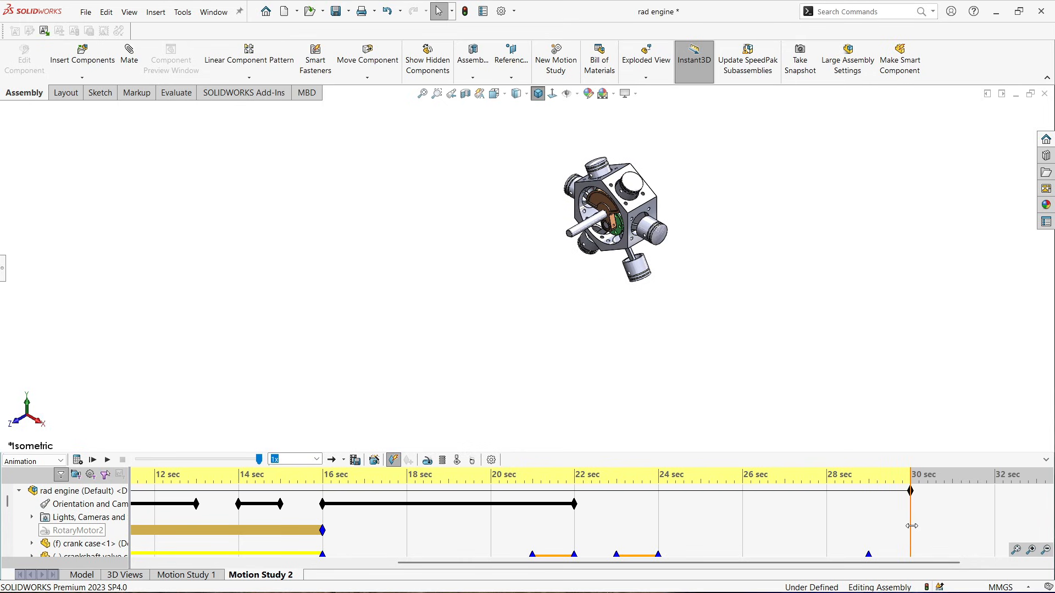
{"action": "right_click", "coordinate": [911, 529]}
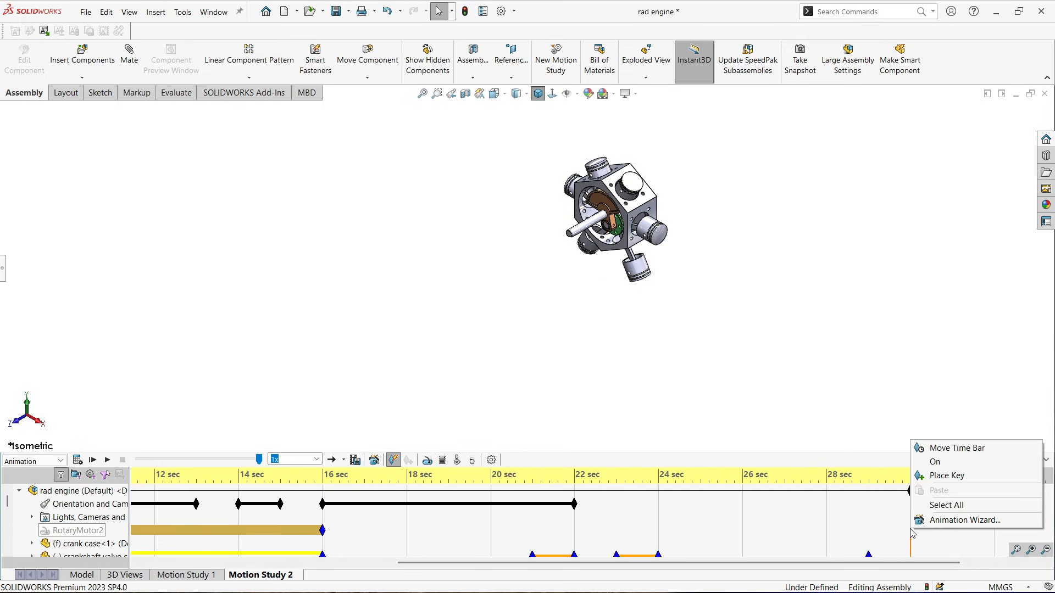
{"action": "left_click", "coordinate": [928, 476]}
Play the motion study from 30 sec
{"action": "left_click_drag", "start_coordinate": [900, 563], "coordinate": [979, 556]}
{"action": "left_click", "coordinate": [866, 492]}
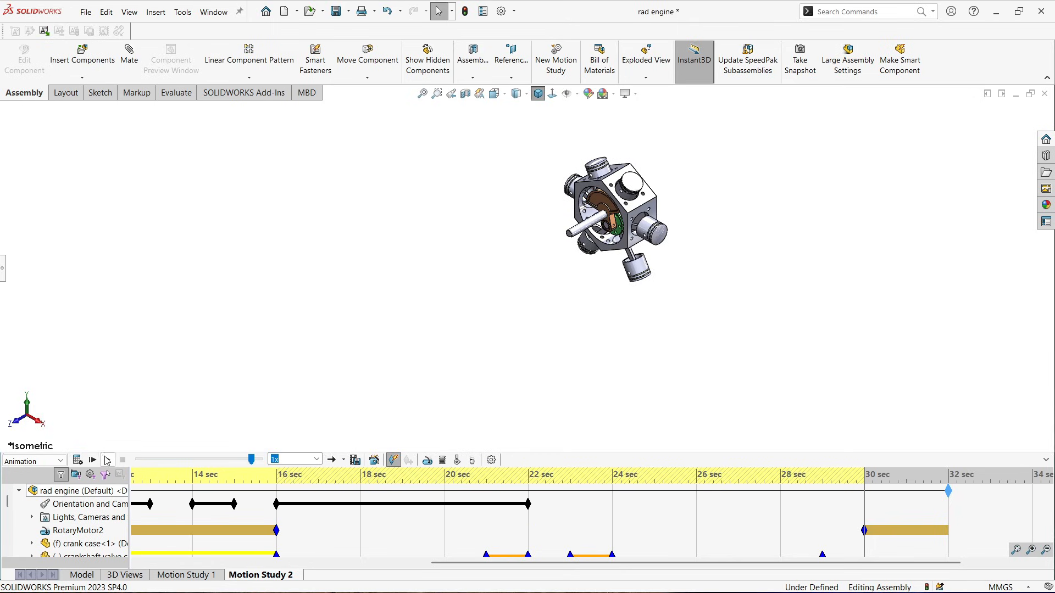
{"action": "left_click", "coordinate": [108, 460]}
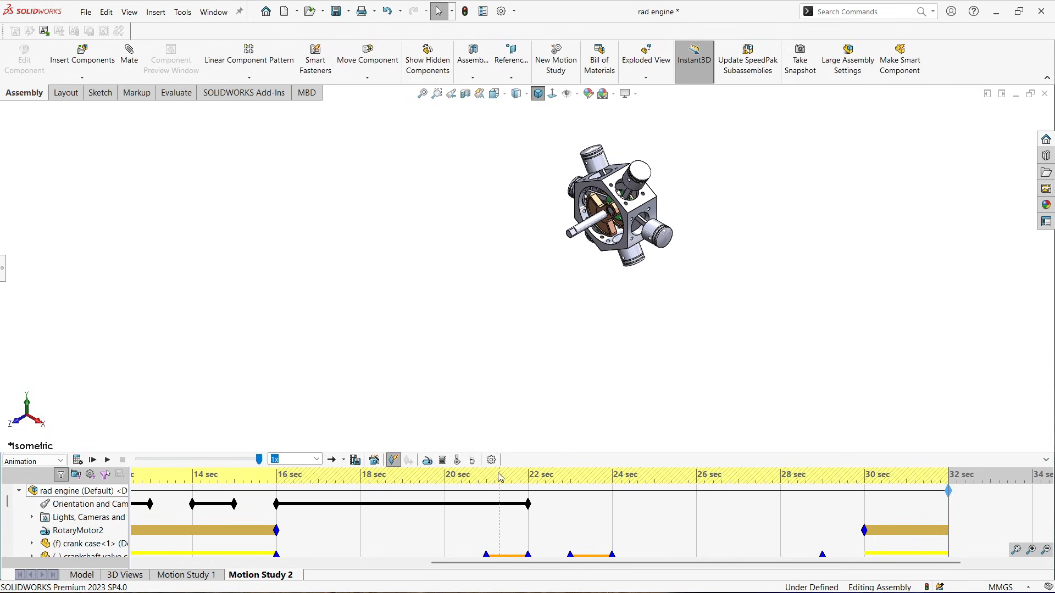
Place an orientation and camera key at 23 sec
{"action": "left_click", "coordinate": [572, 511]}
{"action": "right_click", "coordinate": [570, 507]}
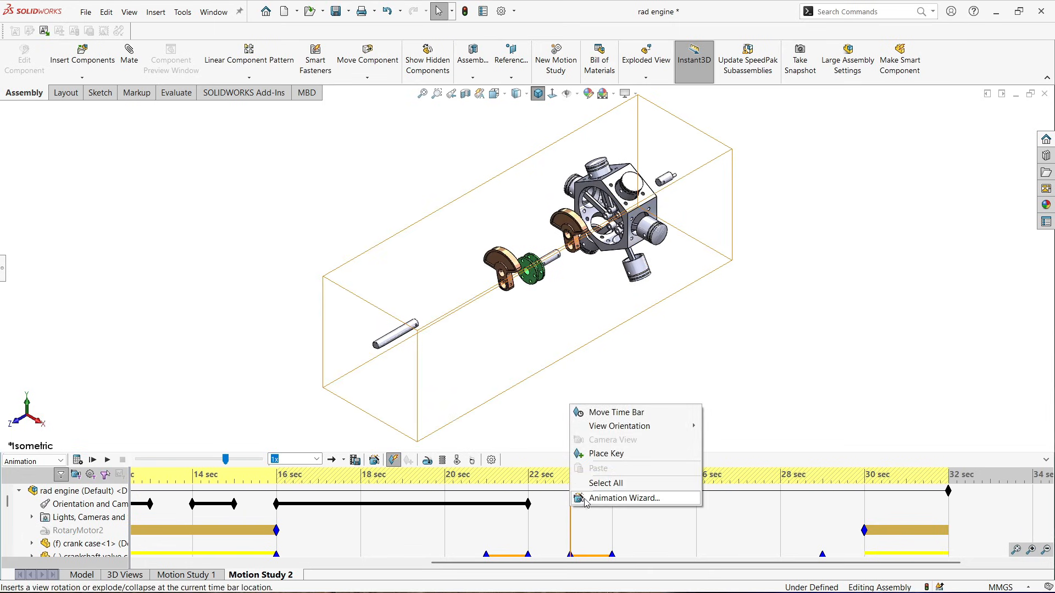
{"action": "left_click", "coordinate": [596, 455]}
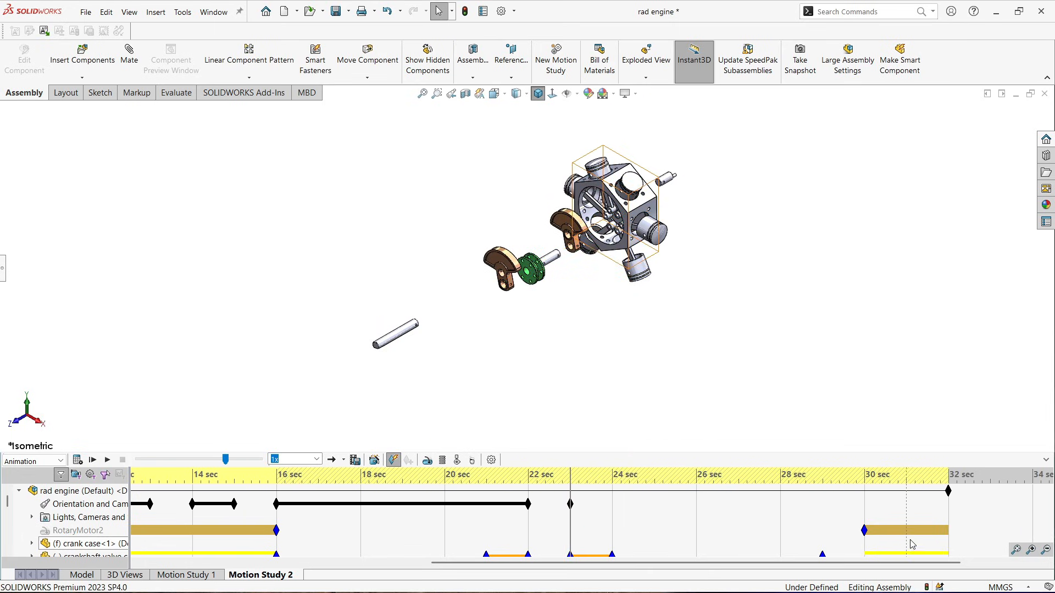
Place an orientation key at 30 sec, set it to the Isometric view, and play the motion study
{"action": "left_click", "coordinate": [865, 511]}
{"action": "right_click", "coordinate": [866, 511]}
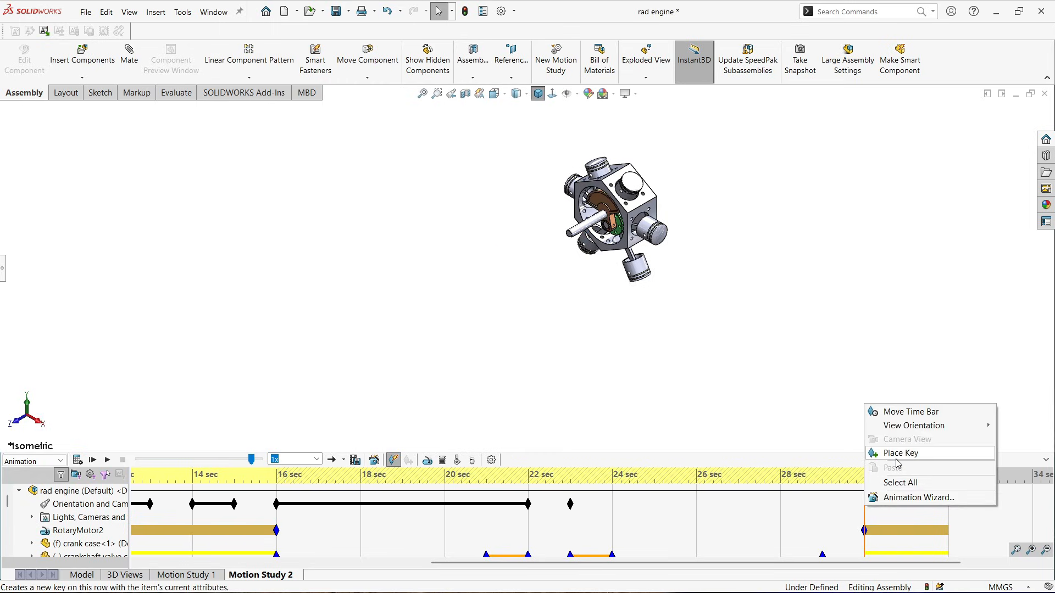
{"action": "left_click", "coordinate": [894, 461]}
{"action": "right_click", "coordinate": [866, 510]}
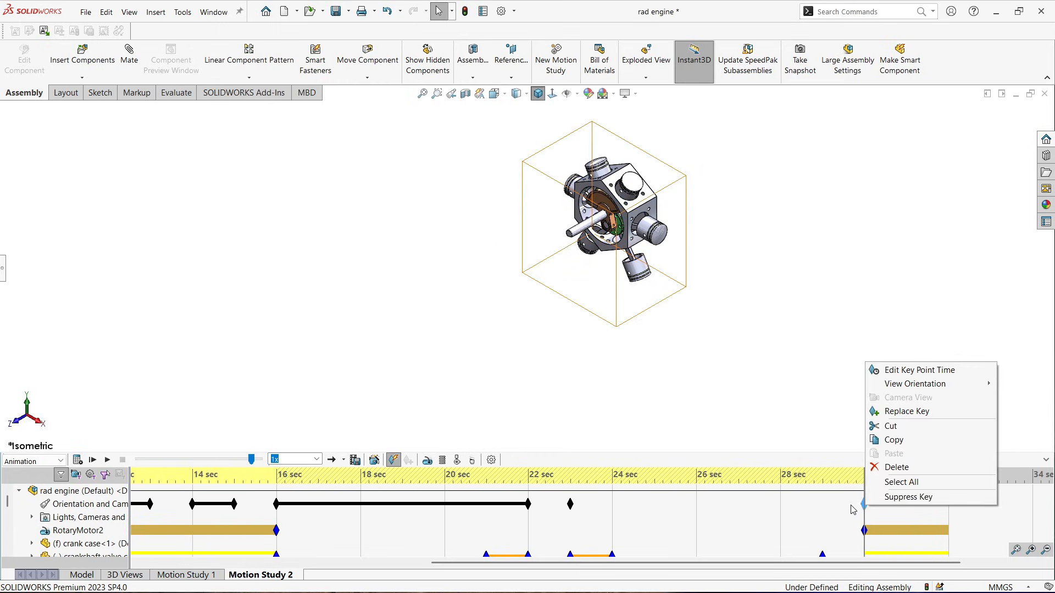
{"action": "mouse_move", "coordinate": [885, 389]}
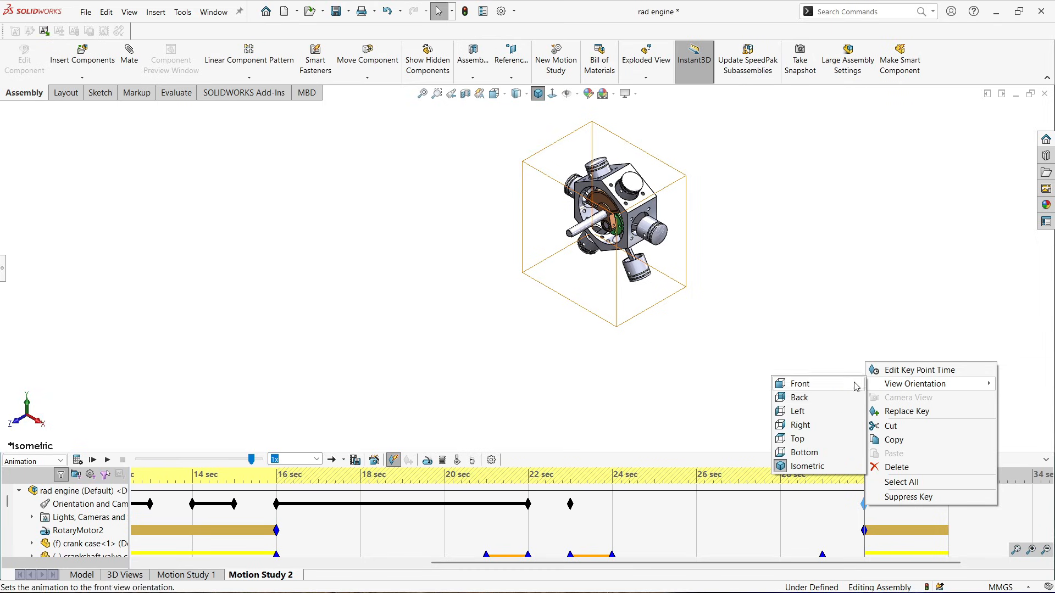
{"action": "left_click", "coordinate": [818, 466]}
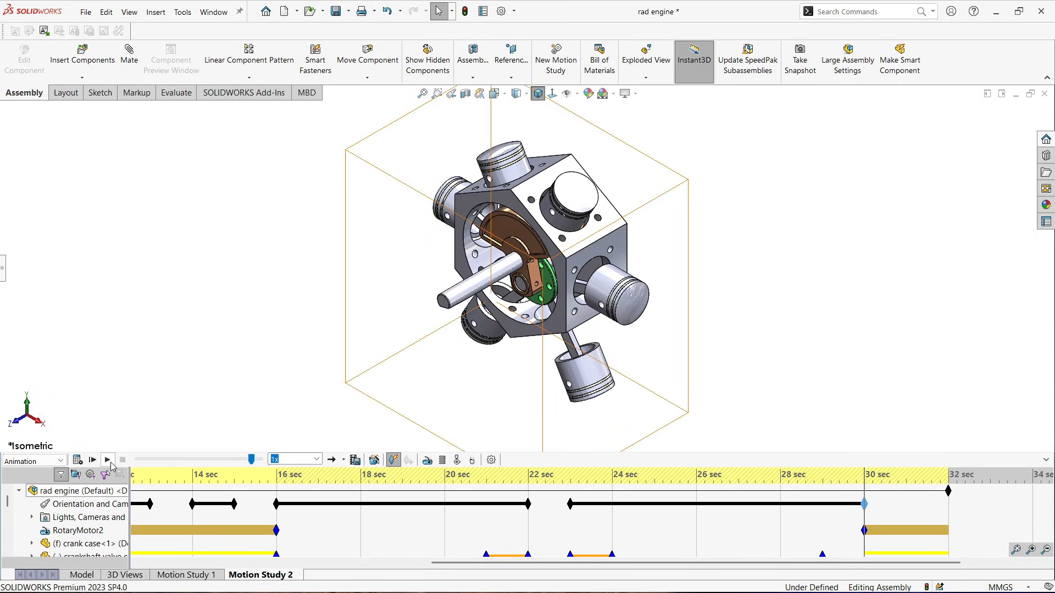
{"action": "left_click", "coordinate": [110, 464]}
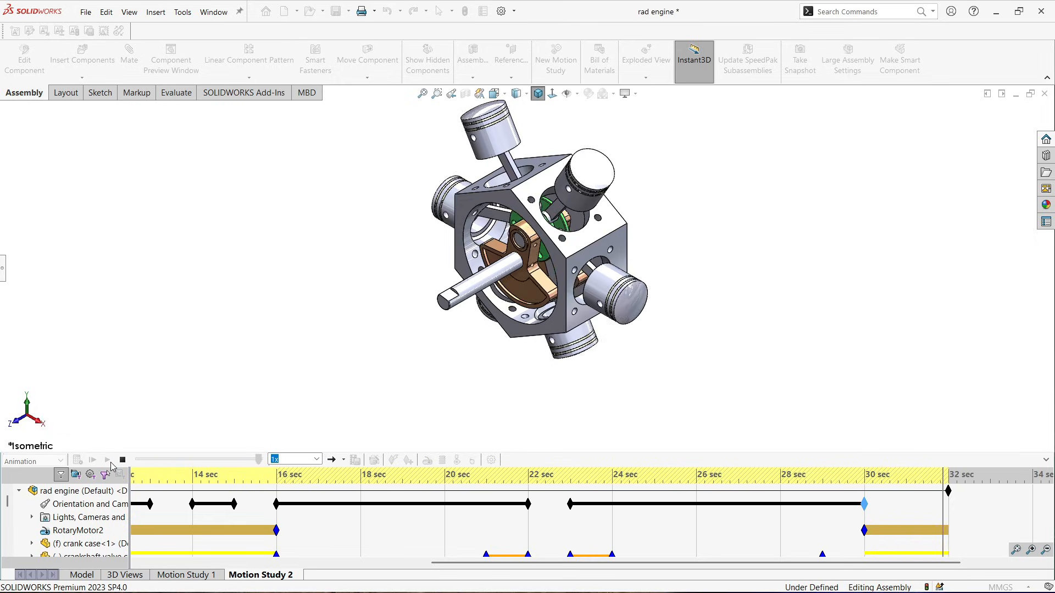
{"action": "left_click", "coordinate": [107, 460]}
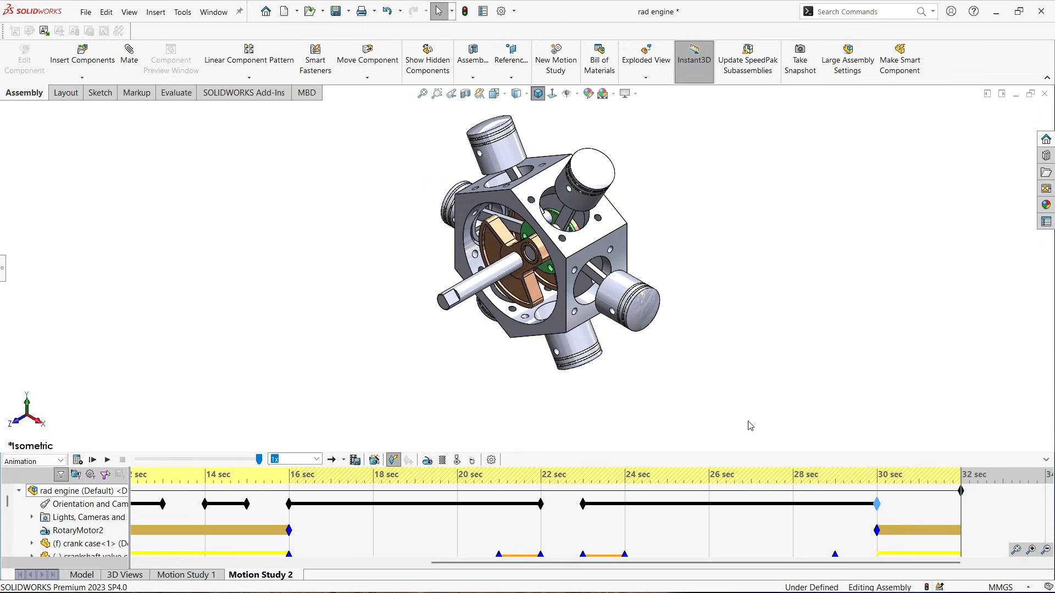
Save the animation as an MP4 video named rad engine at 1920 × 1080 and 15 frames per second
{"action": "left_click", "coordinate": [355, 461]}
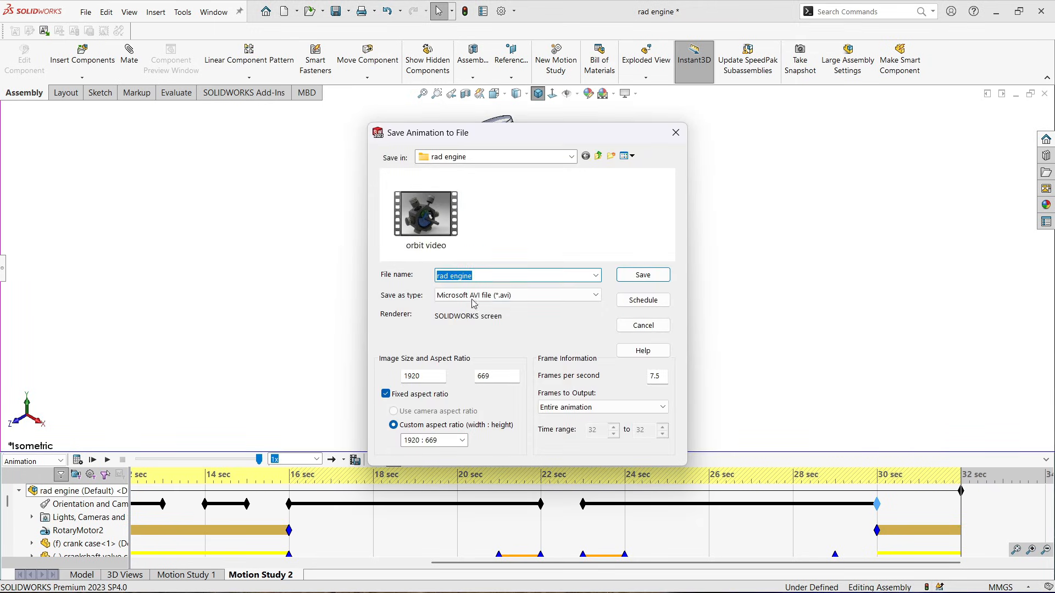
{"action": "left_click", "coordinate": [523, 300]}
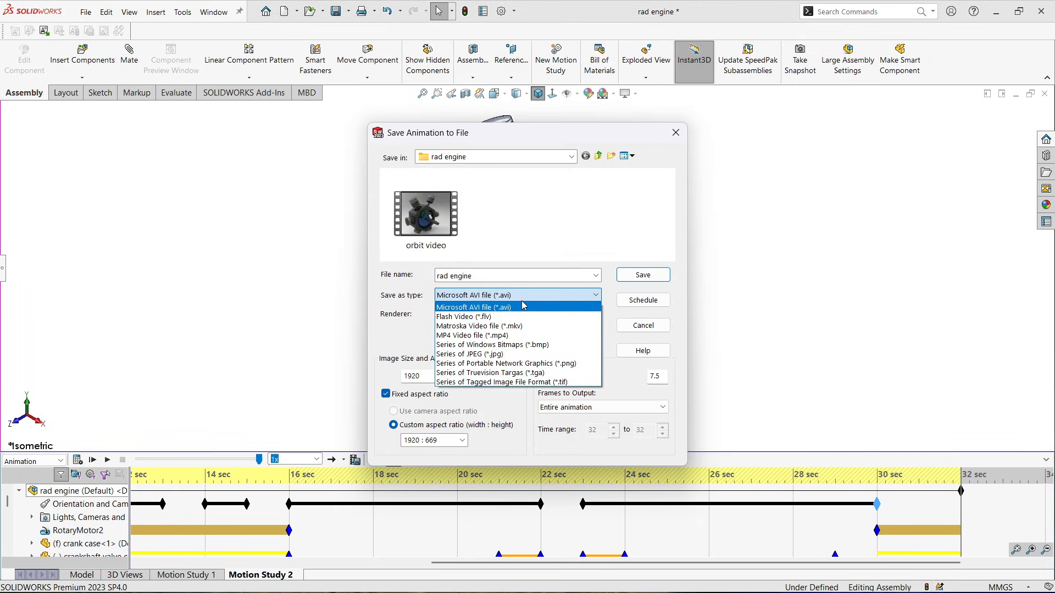
{"action": "left_click", "coordinate": [490, 337]}
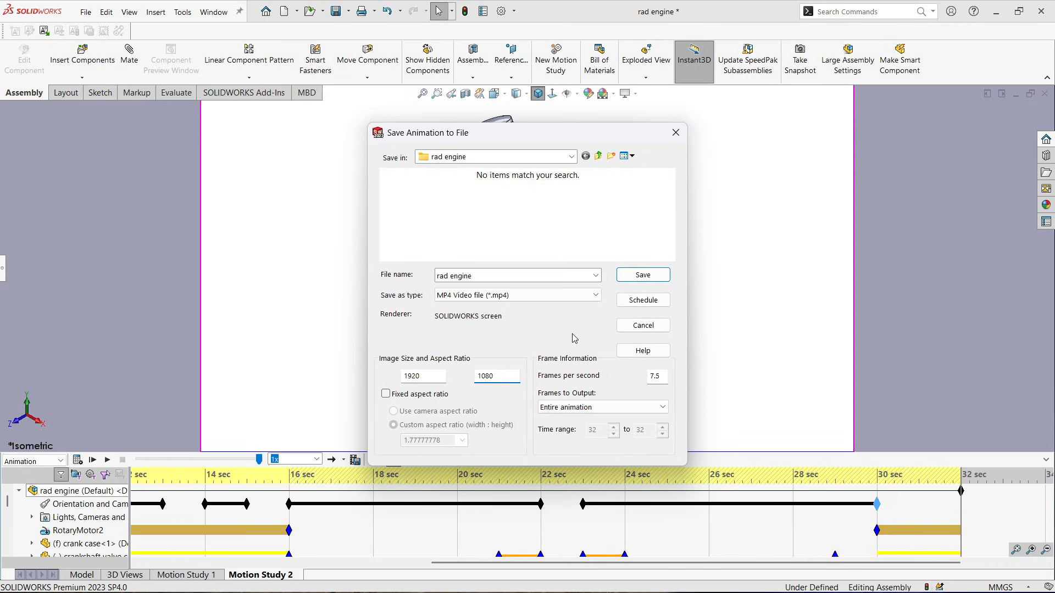
{"action": "left_click_drag", "start_coordinate": [568, 141], "coordinate": [592, 189]}
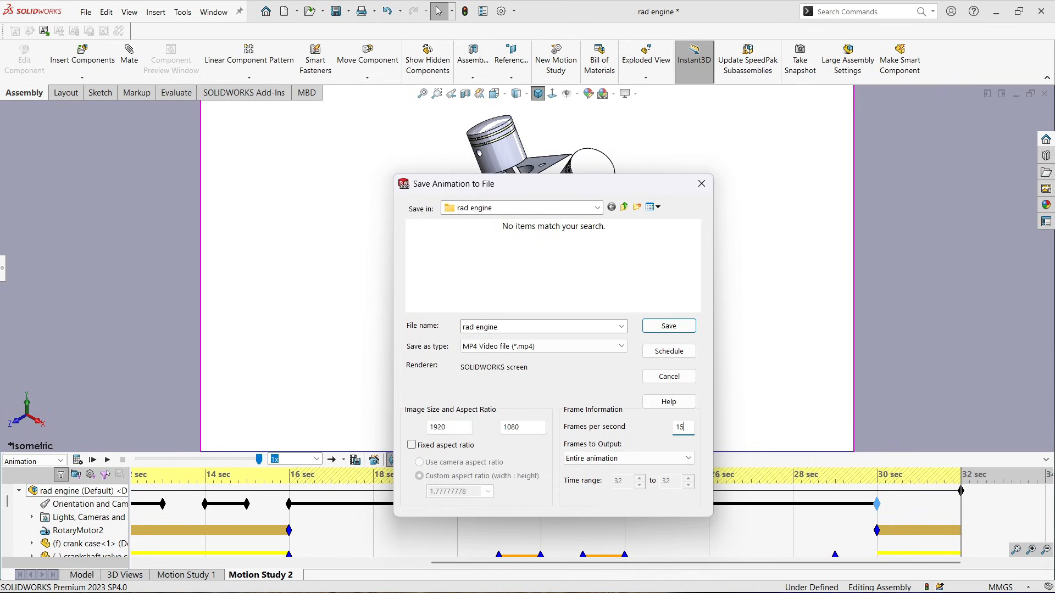
{"action": "left_click", "coordinate": [681, 328]}
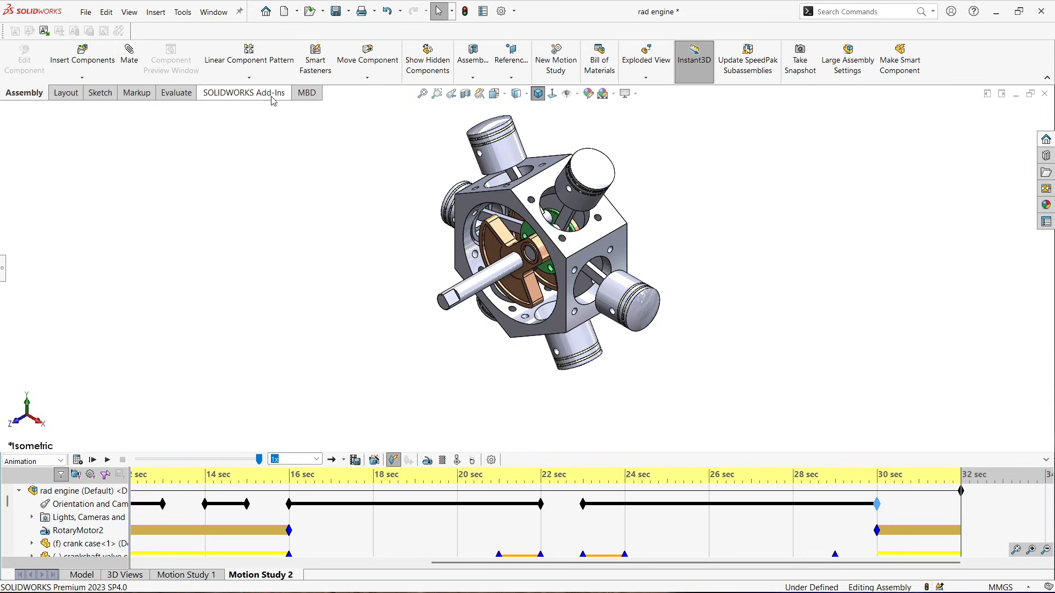
Switch to File Explorer and open the saved rad engine video to play it
{"action": "left_click", "coordinate": [214, 14]}
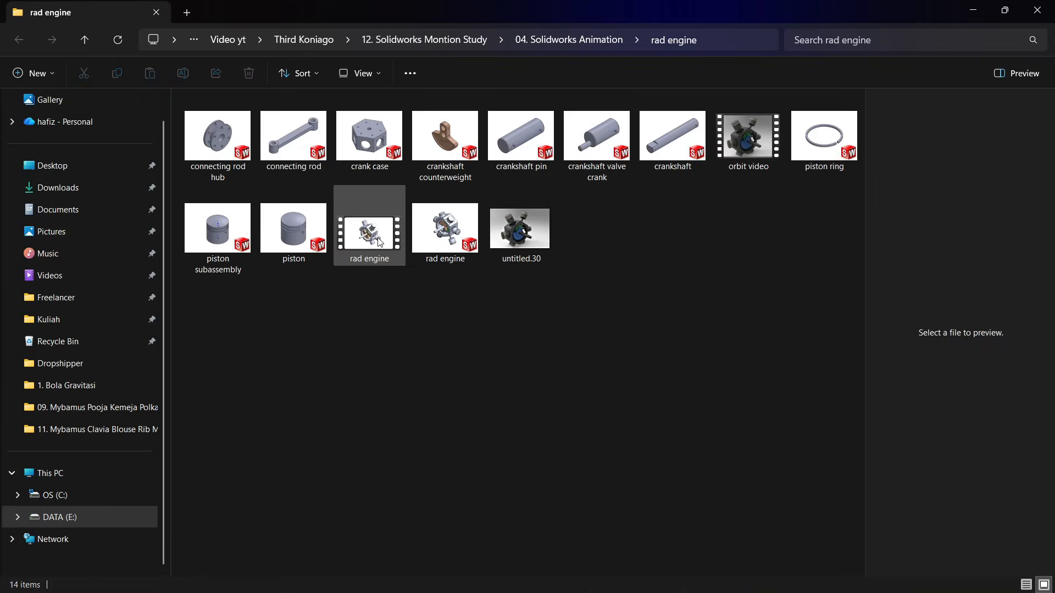
{"action": "double_click", "coordinate": [378, 238]}
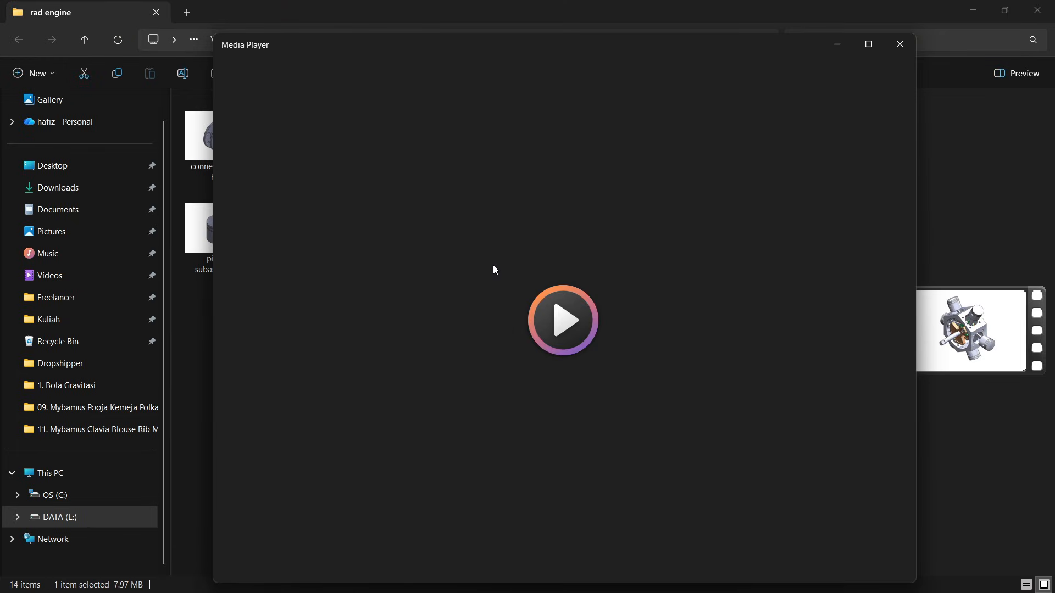